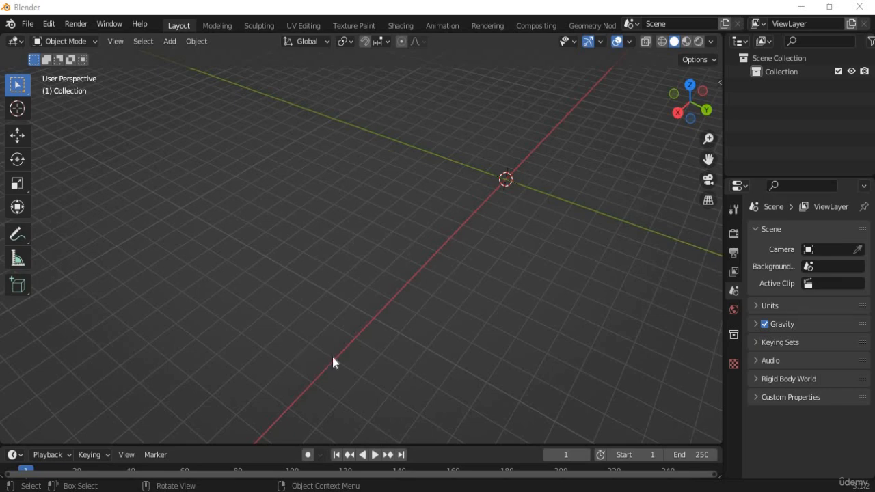
Open Nico.jpg in Picture Manager, maximized and zoomed to 81%.
mouse_move(331, 487)
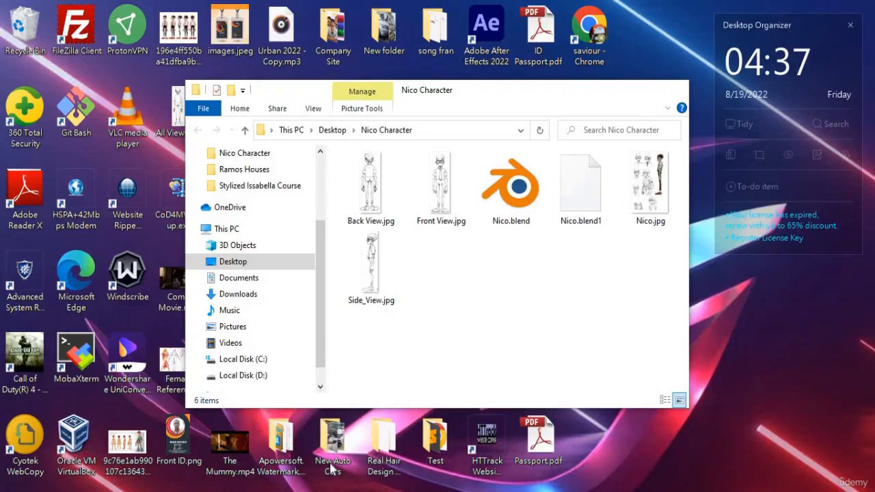
click(333, 470)
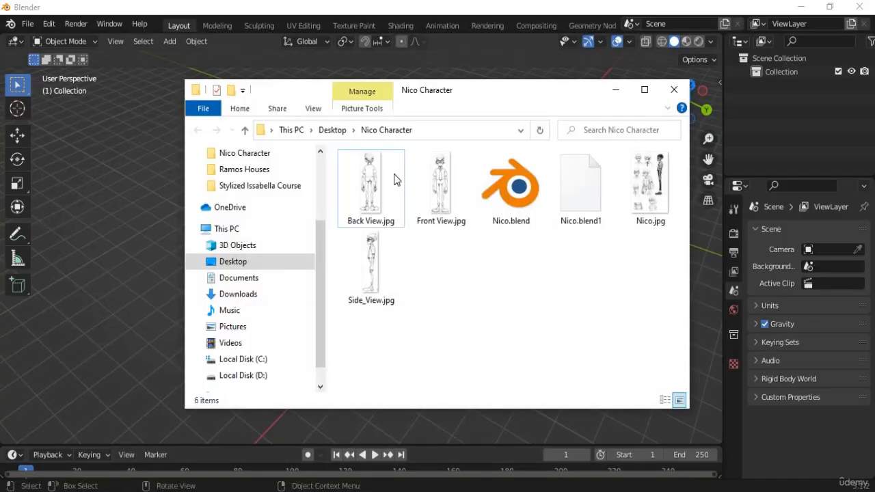
double_click(658, 195)
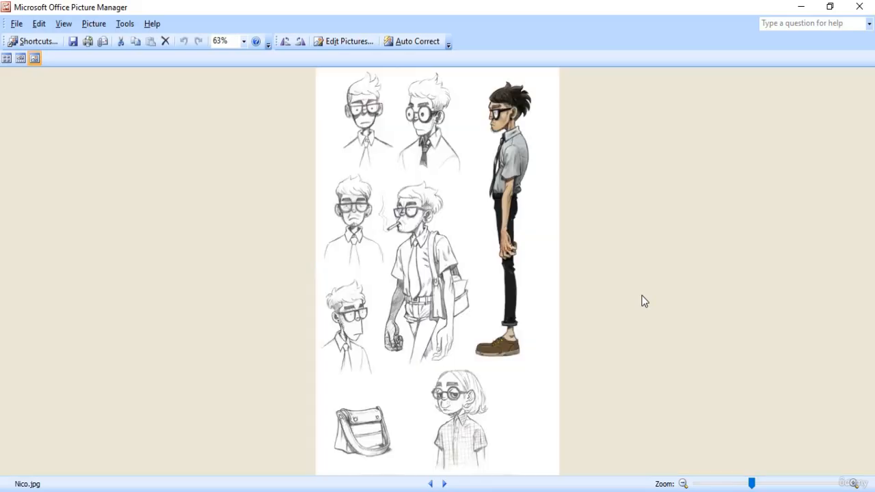
click(593, 112)
drag(752, 483, 761, 484)
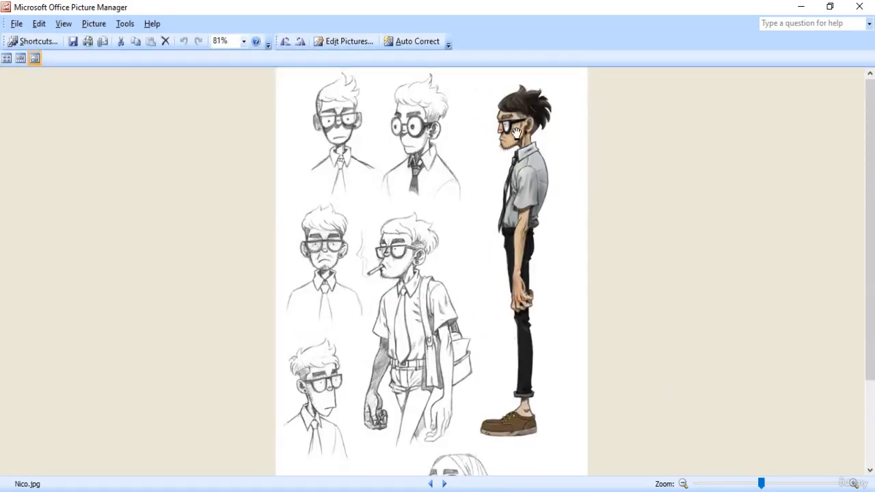
Pan around the enlarged Nico character sheet to inspect it.
scroll(373, 294, down, 1)
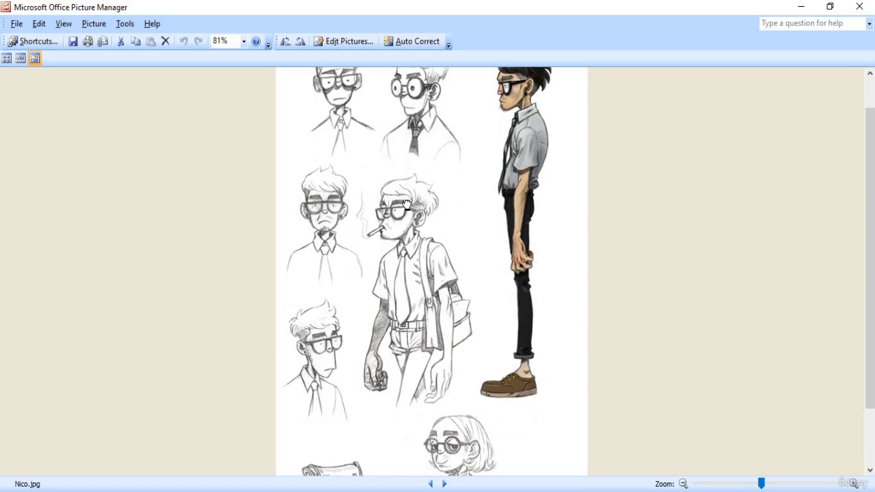
scroll(410, 287, up, 1)
scroll(409, 195, down, 3)
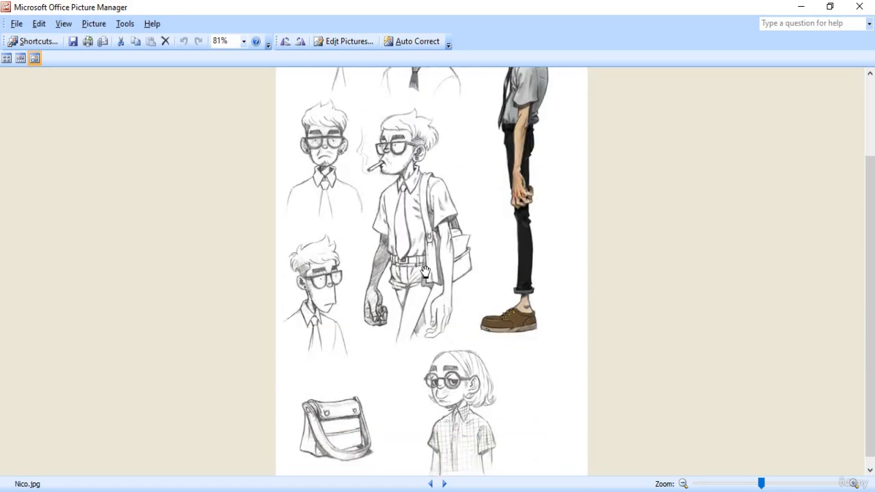
scroll(444, 253, up, 3)
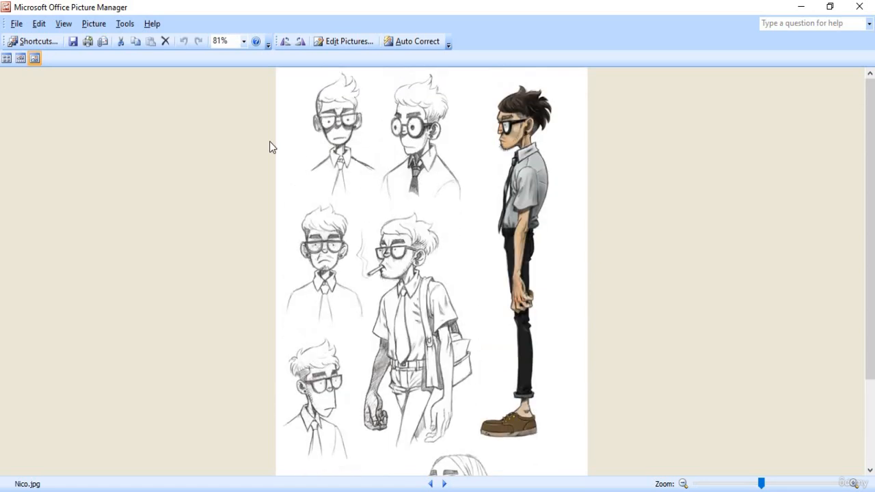
drag(534, 184, 535, 129)
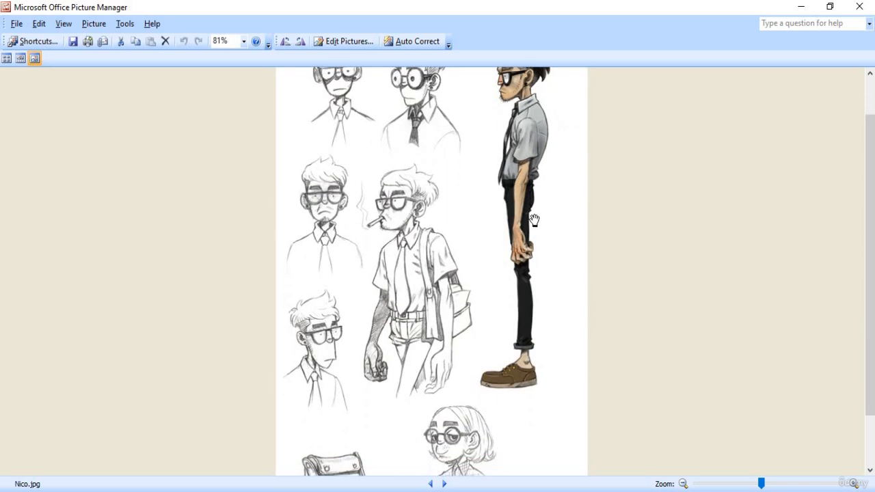
scroll(534, 220, up, 1)
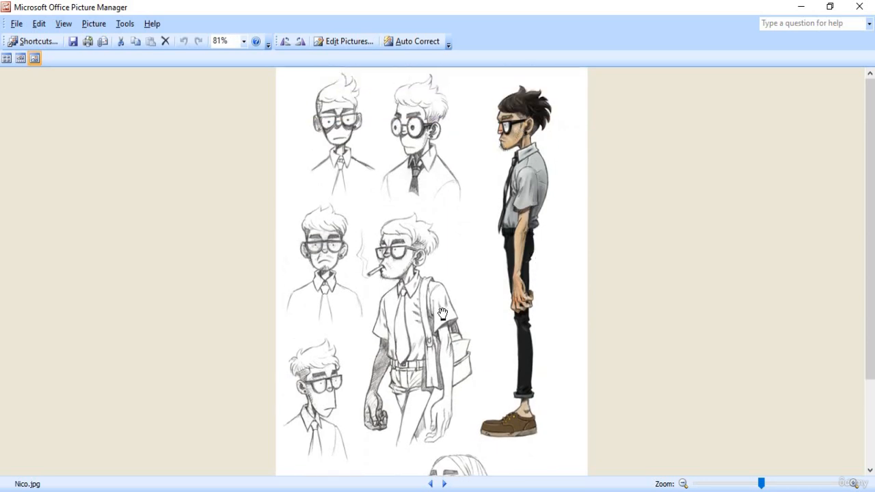
scroll(443, 314, down, 3)
scroll(459, 309, up, 3)
Preview Front View.jpg, Back View.jpg and Side_View.jpg, then move the folder window lower right.
click(859, 6)
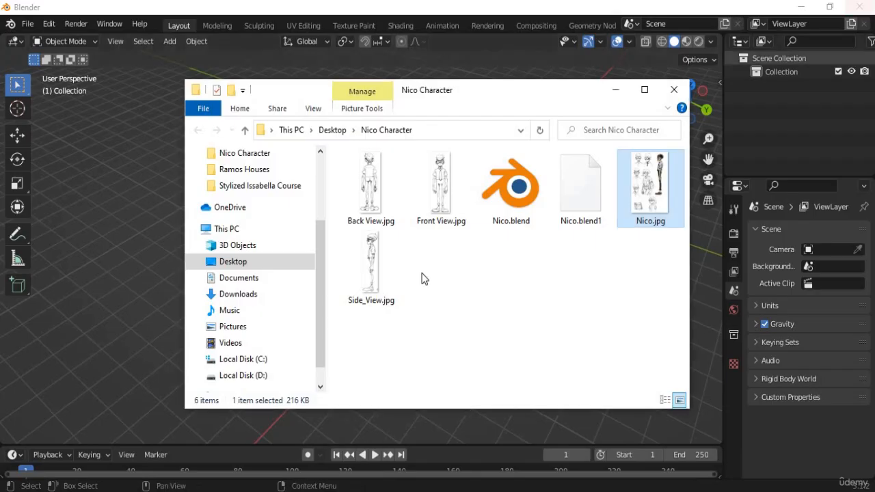
double_click(443, 181)
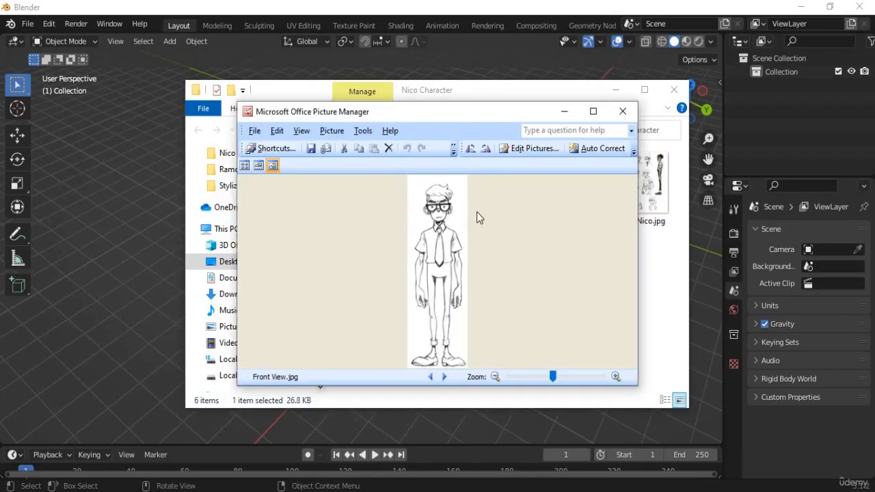
click(623, 111)
double_click(362, 204)
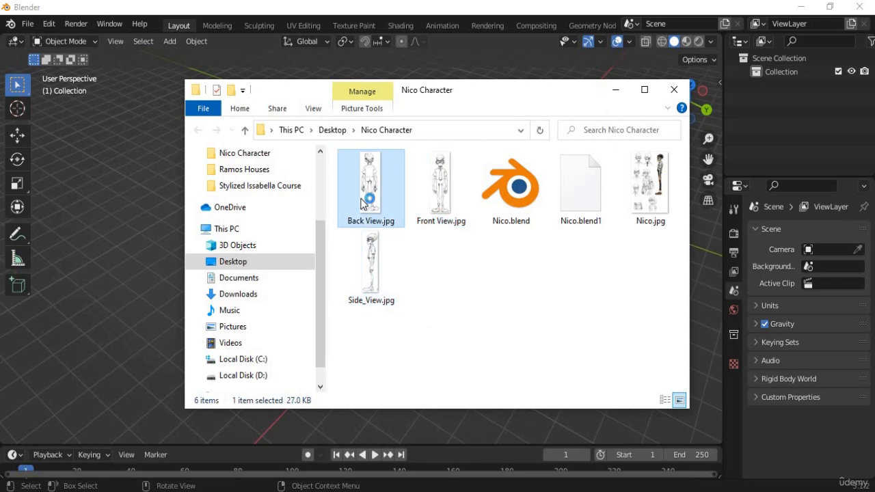
click(622, 110)
double_click(382, 282)
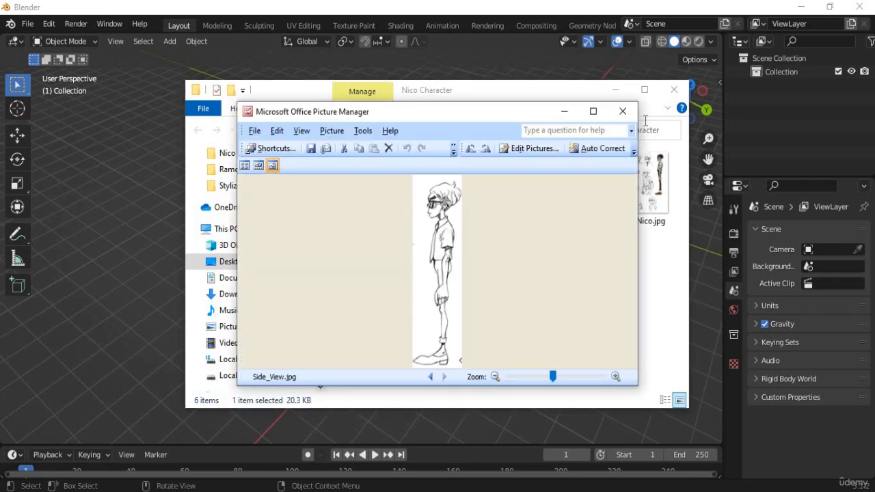
click(623, 111)
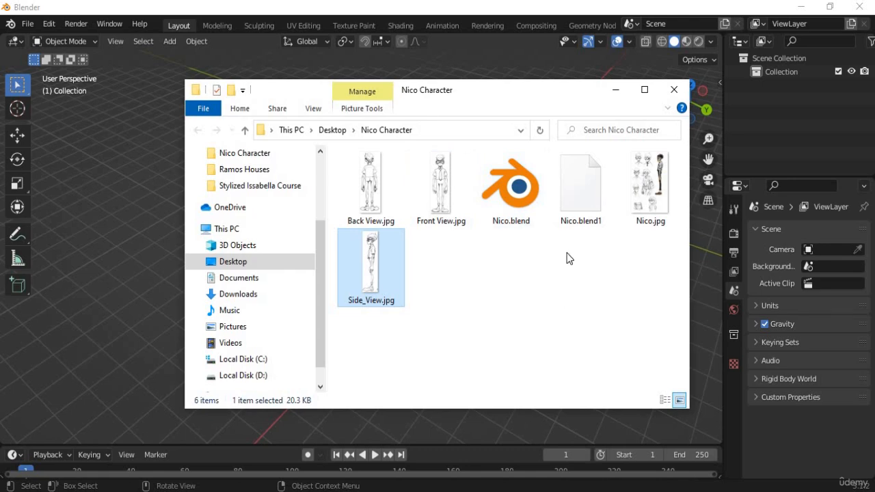
drag(377, 82, 605, 311)
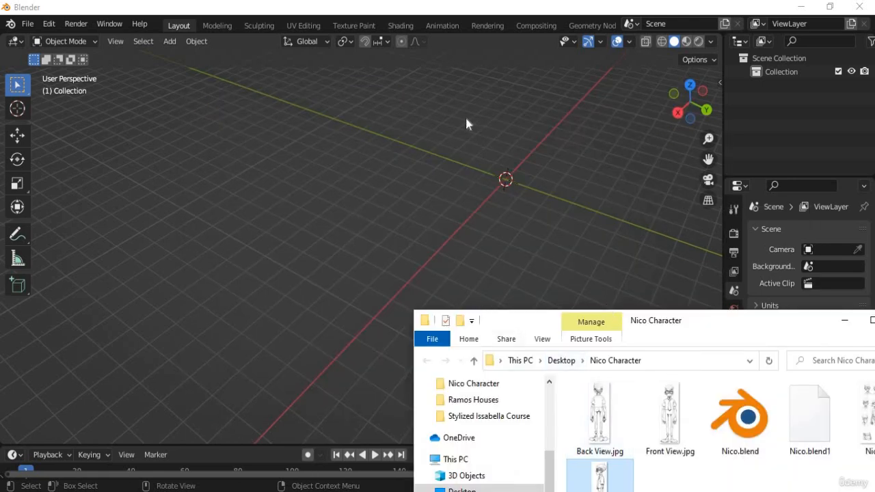
Bring Blender forward and orbit around the empty scene's ground grid.
click(460, 9)
middle_drag(465, 209, 335, 294)
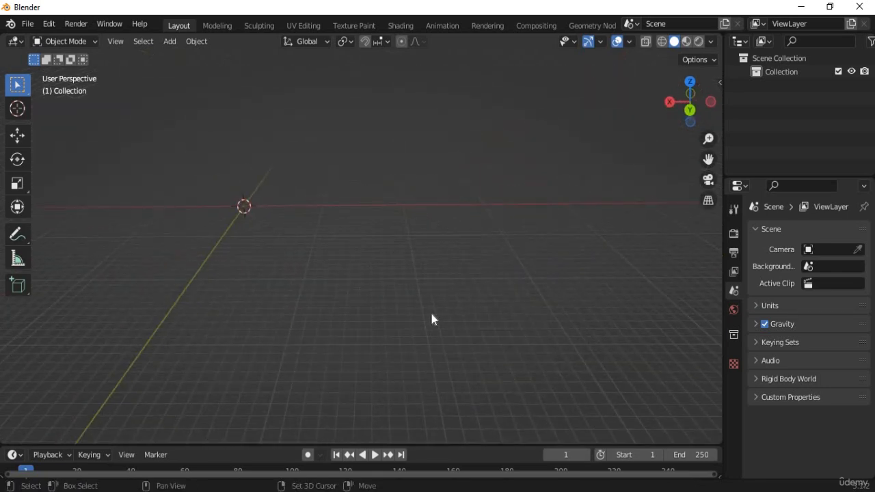
middle_drag(434, 319, 550, 309)
middle_drag(448, 352, 610, 334)
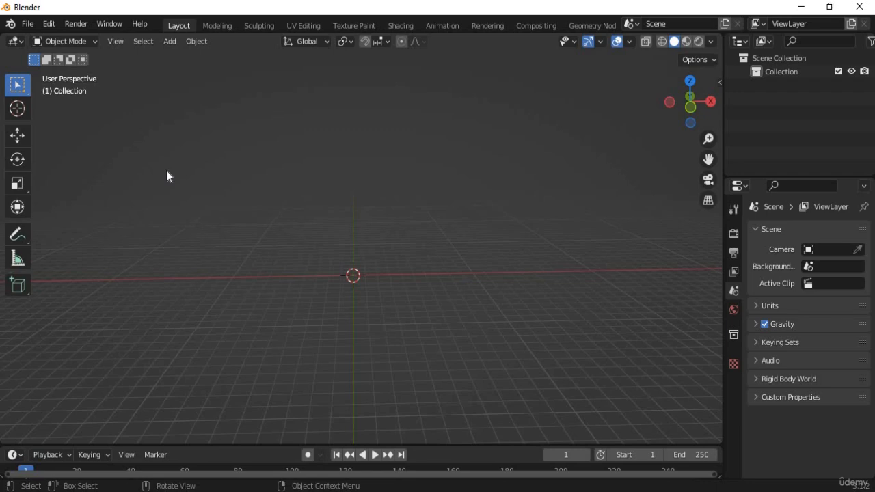
Step through front, right-side and front views, ending on the back orthographic view.
key(KP_1)
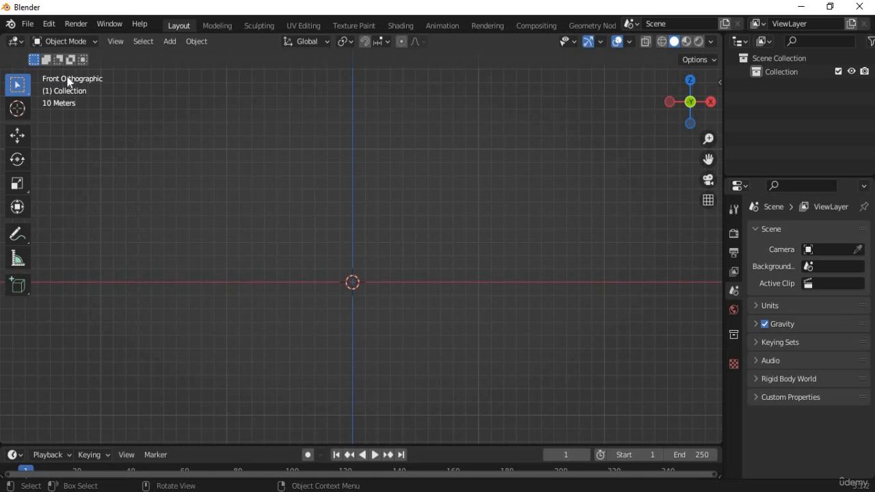
key(KP_3)
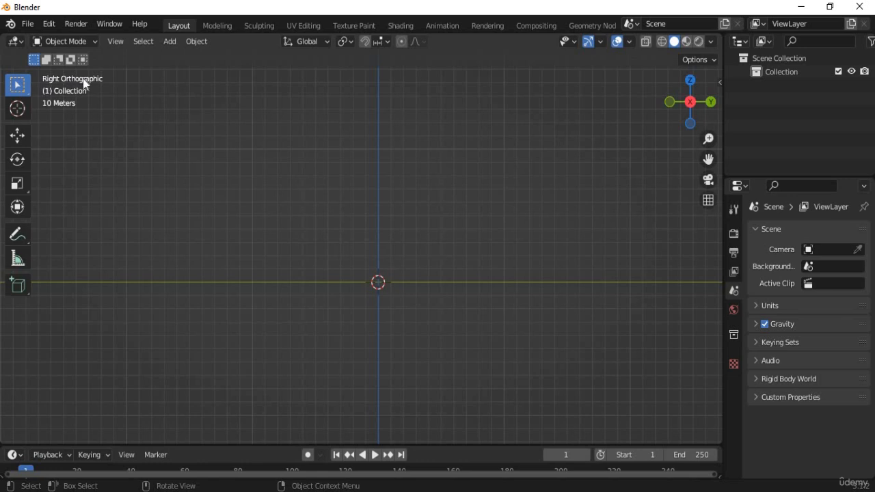
key(KP_1)
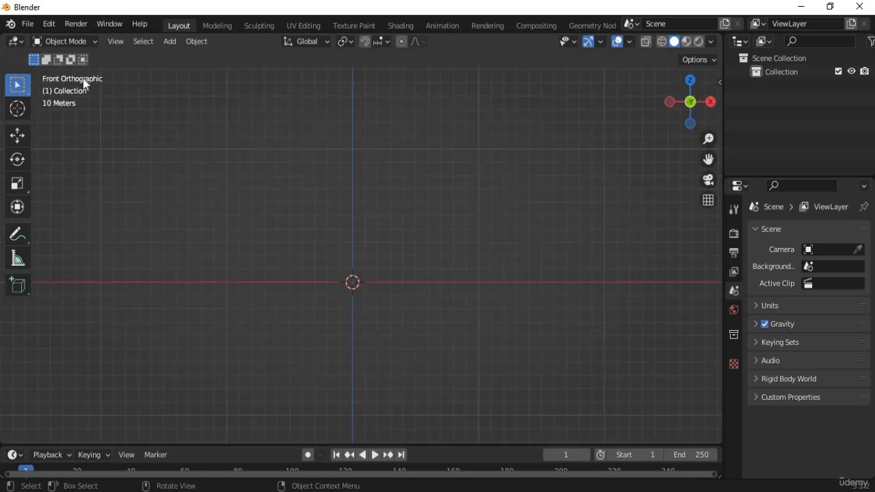
key(ctrl+KP_1)
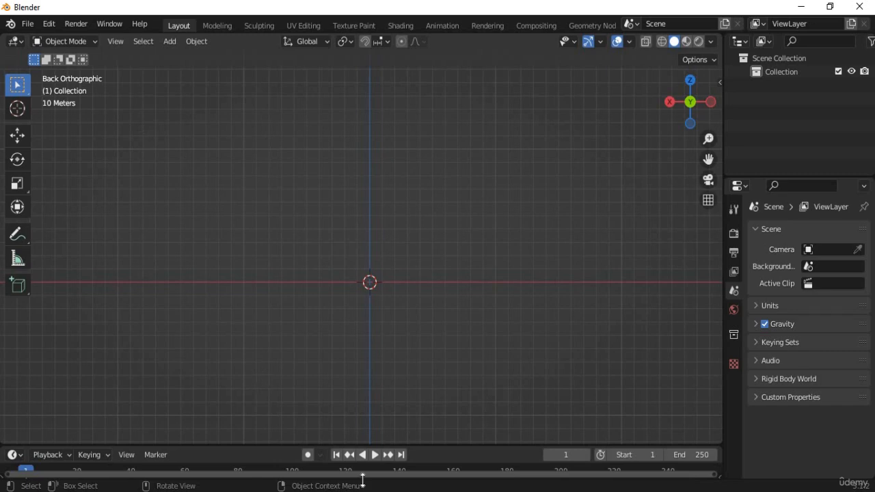
click(331, 491)
drag(506, 321, 451, 178)
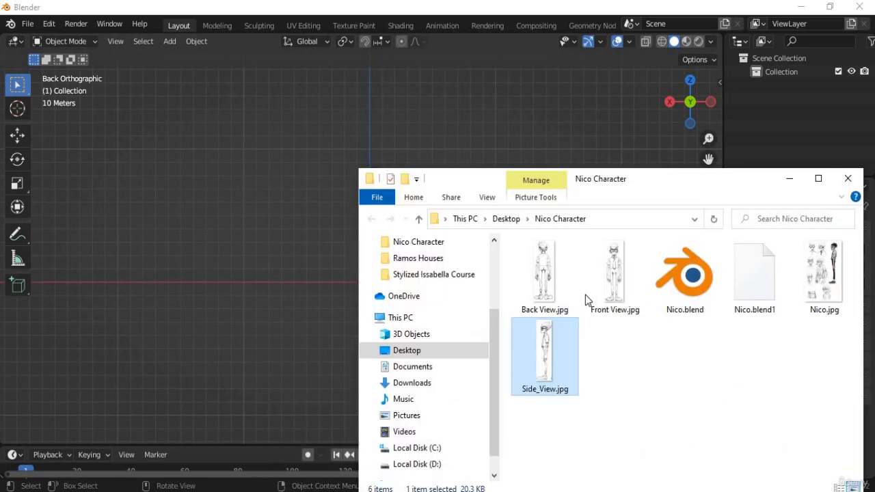
click(616, 294)
click(558, 357)
click(553, 282)
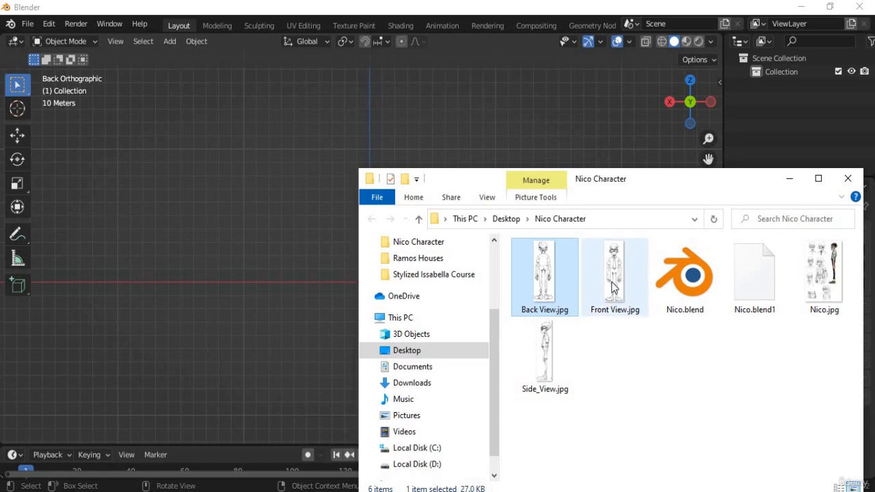
click(615, 280)
click(547, 348)
click(547, 282)
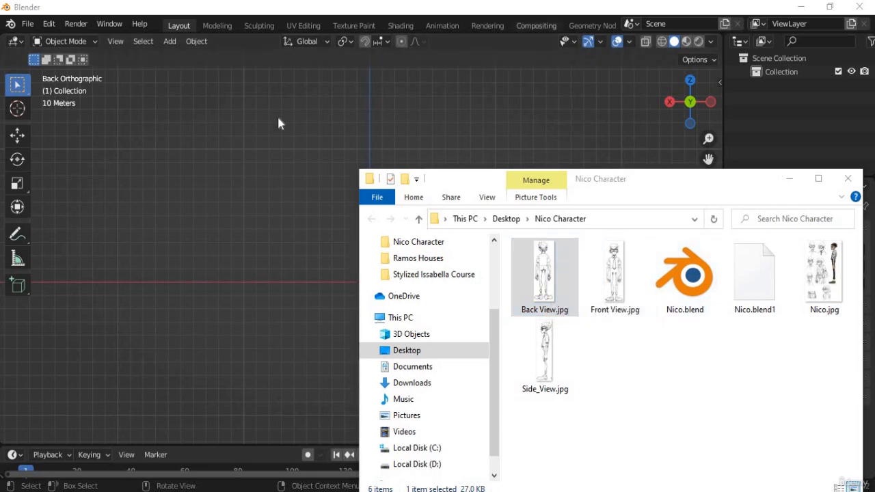
click(789, 185)
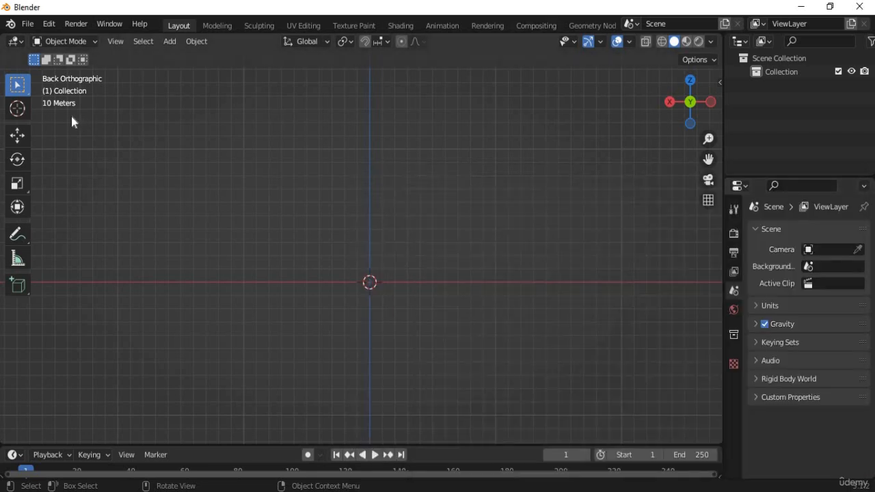
Enable Emulate Numpad in Blender's Input preferences and close the Preferences window.
click(49, 24)
click(62, 218)
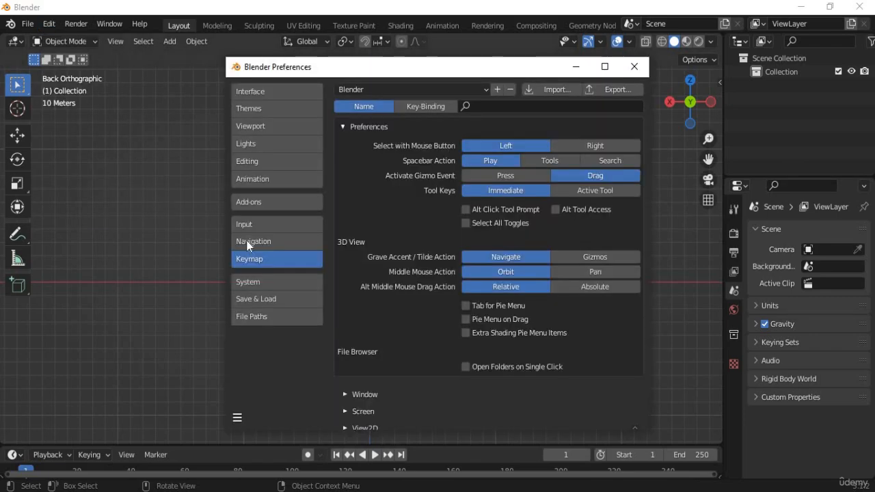
click(262, 229)
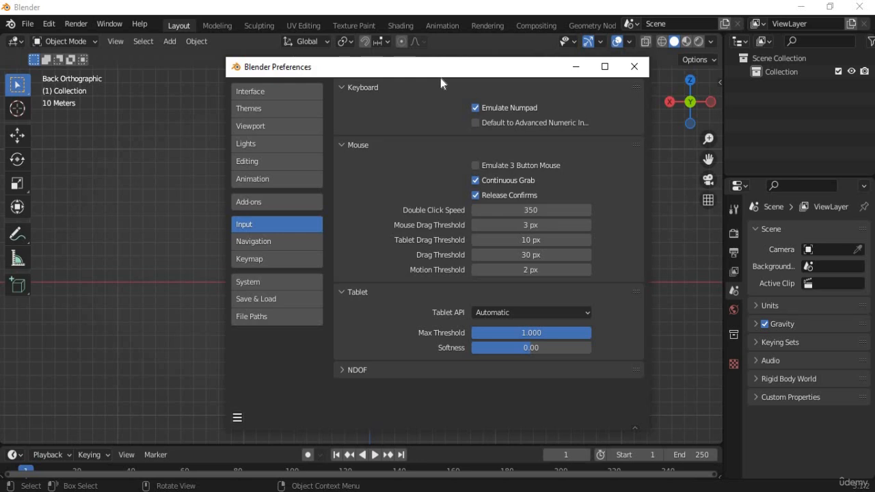
click(634, 66)
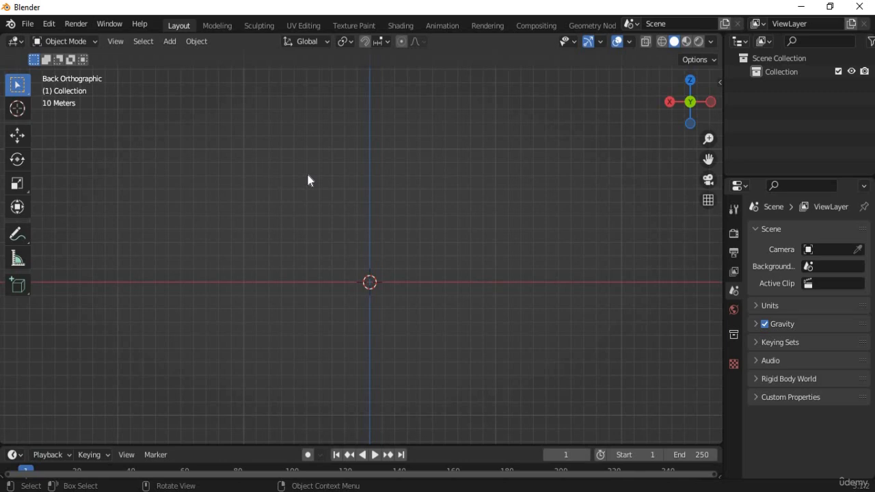
Set the front orthographic view and place the Nico Character folder beside the viewport.
key(KP_1)
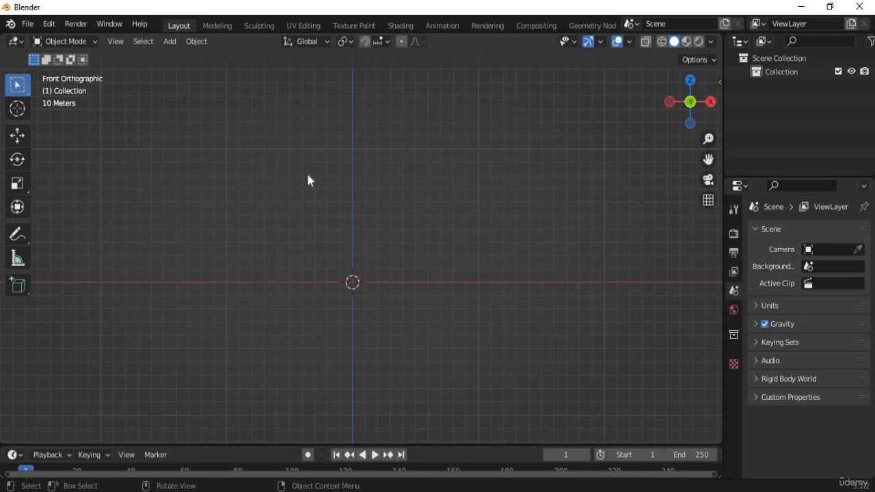
key(KP_3)
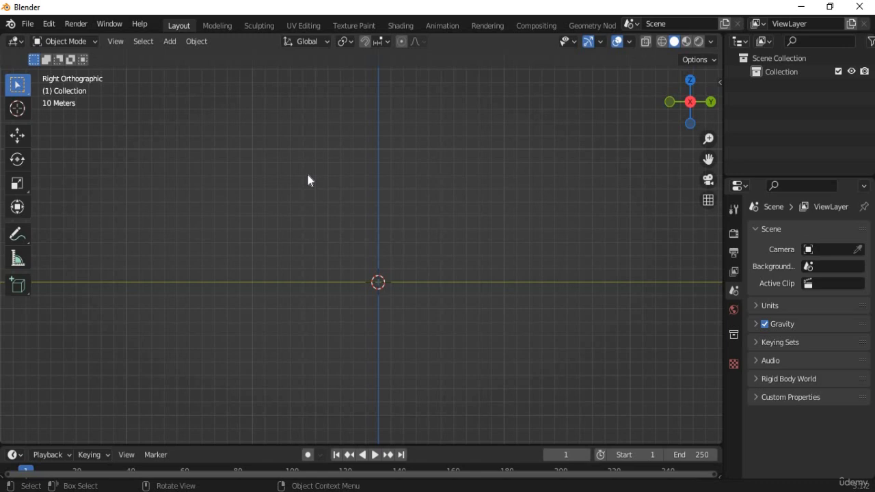
key(KP_1)
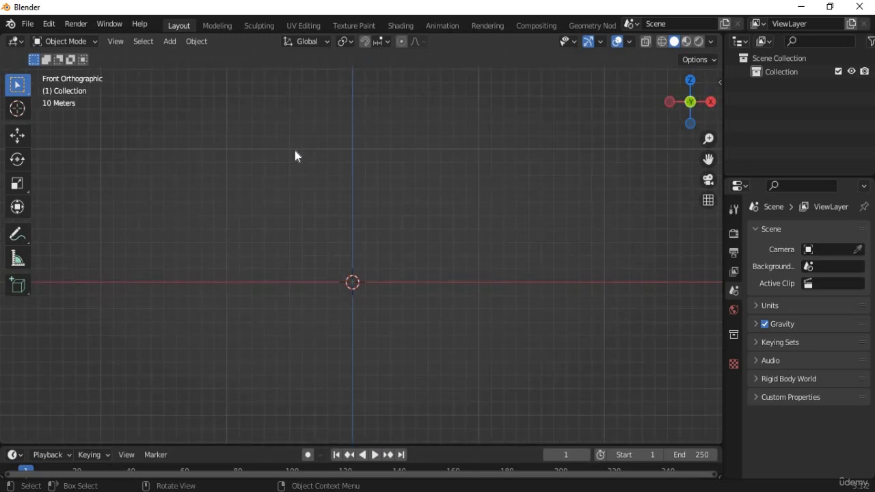
click(330, 444)
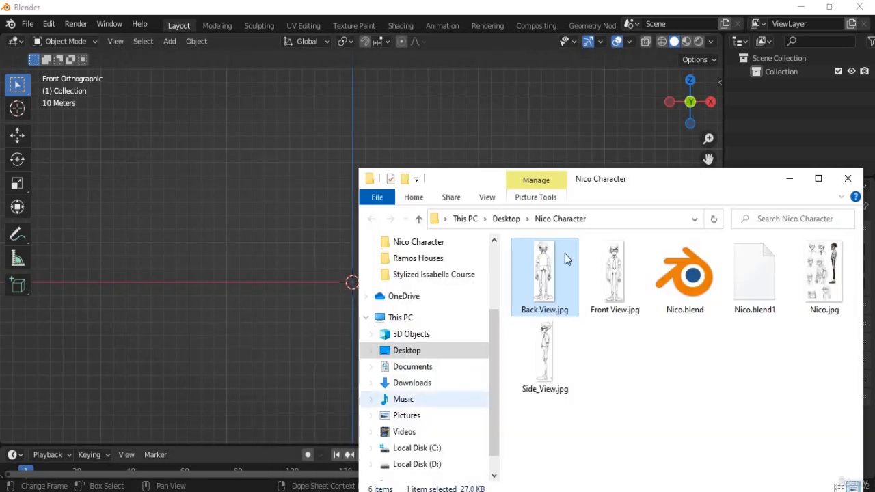
drag(585, 191, 661, 99)
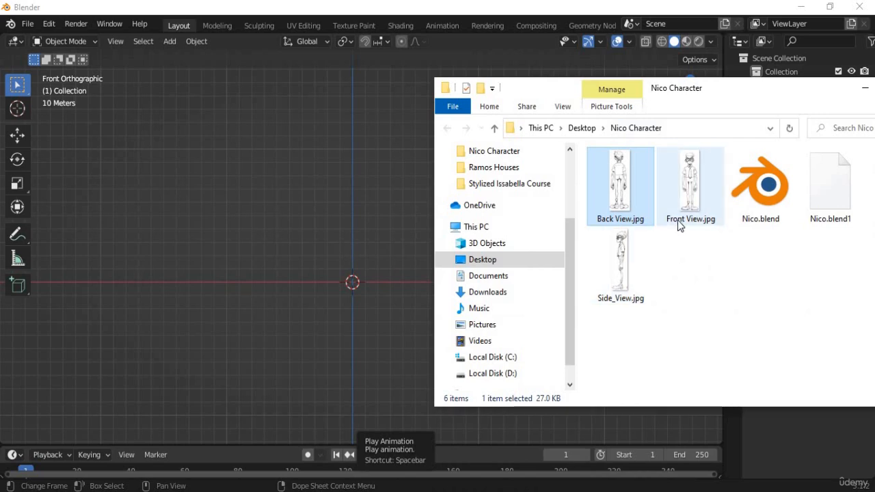
drag(669, 99, 720, 86)
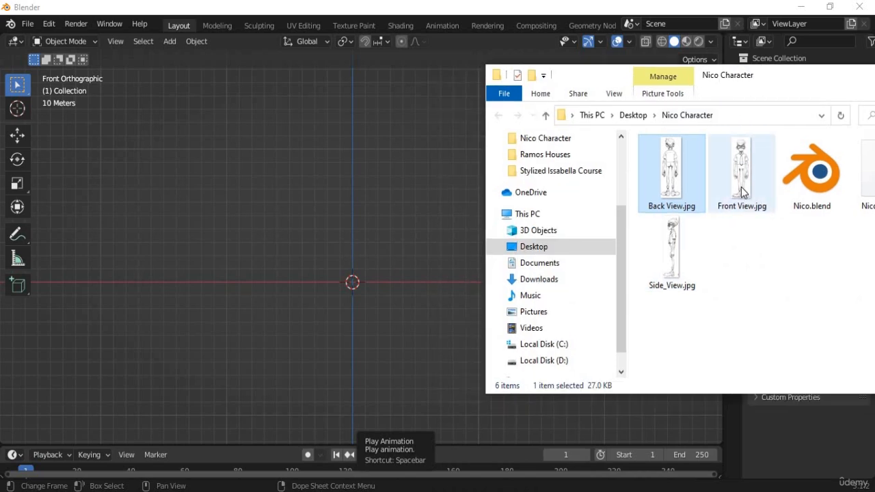
Drag Front View.jpg into the viewport as a reference image and frame it.
click(749, 171)
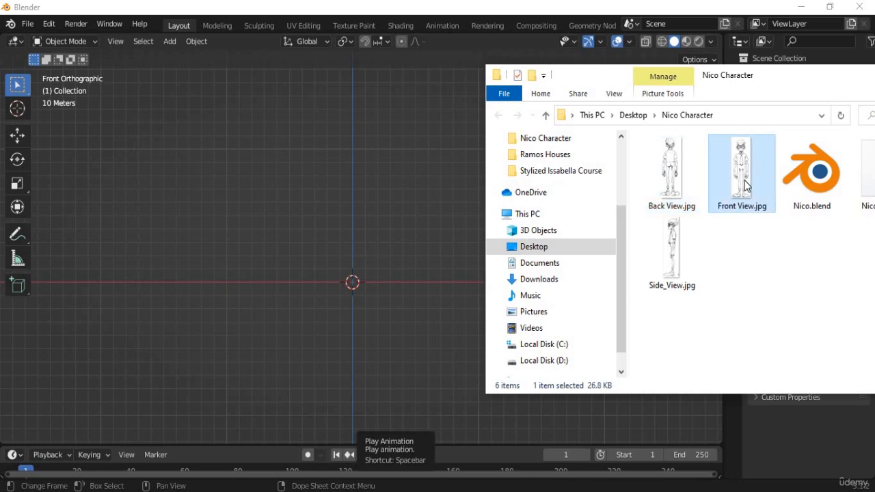
drag(746, 168, 270, 257)
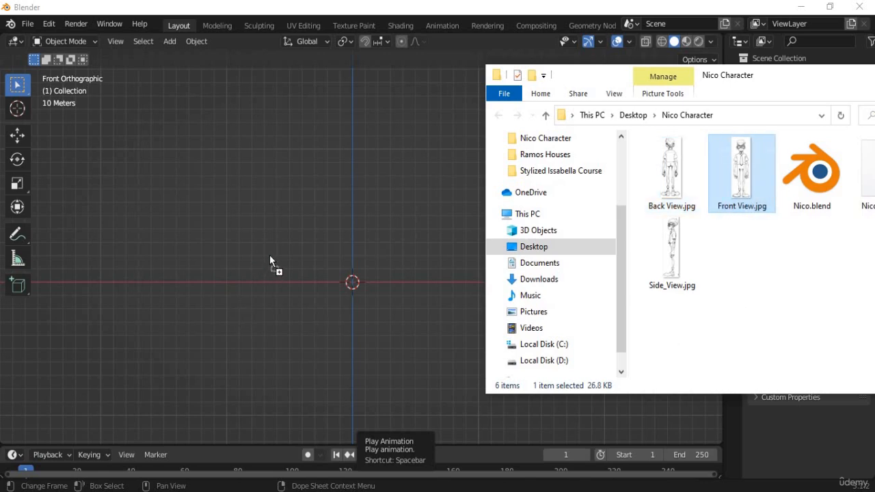
click(339, 264)
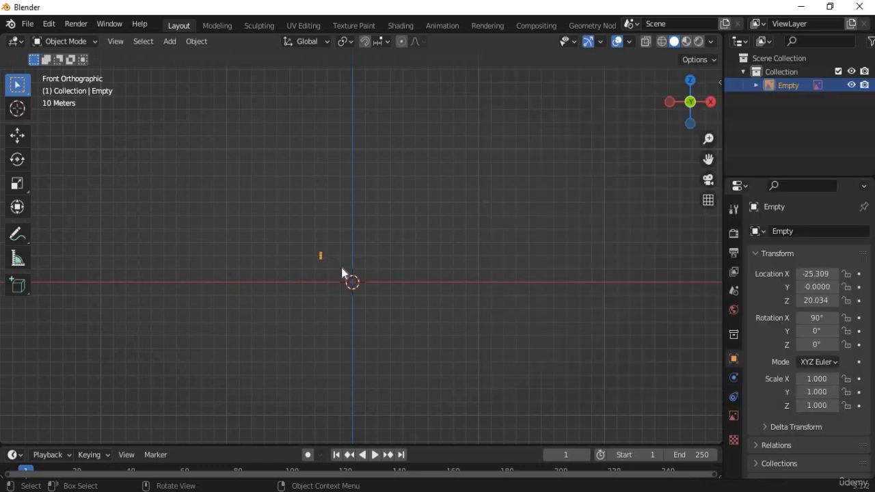
scroll(316, 264, up, 7)
scroll(271, 294, up, 3)
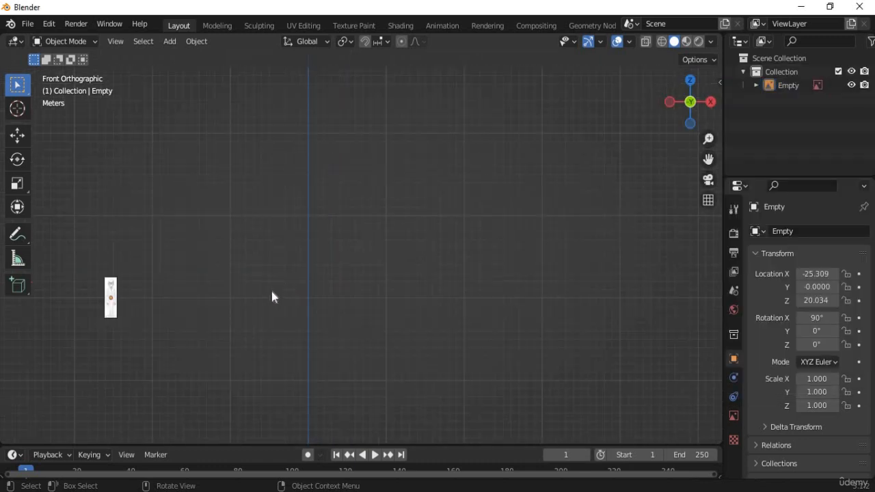
shift+middle_drag(278, 317, 324, 146)
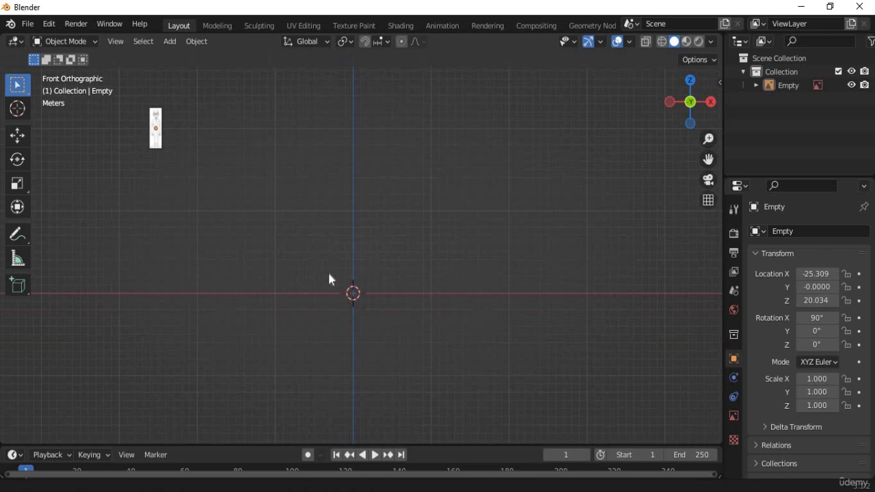
Select the front reference image and move it near the origin.
click(158, 139)
drag(253, 243, 158, 137)
key(g)
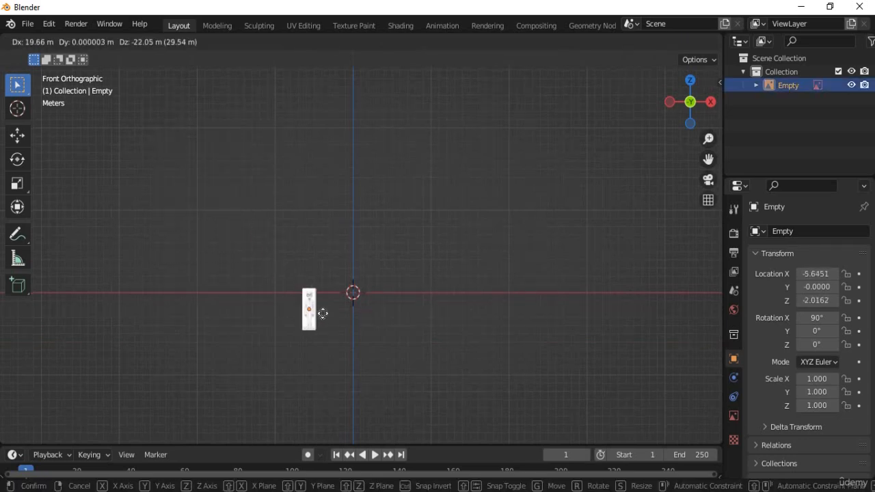
click(338, 326)
scroll(355, 351, up, 3)
scroll(354, 352, up, 1)
shift+middle_drag(328, 380, 344, 307)
scroll(369, 123, up, 4)
scroll(336, 222, up, 4)
scroll(346, 204, down, 2)
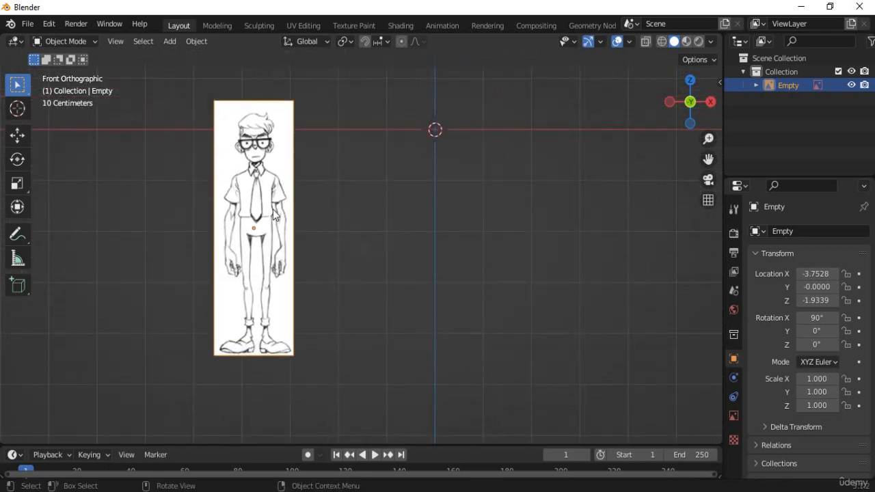
Clear the front image's location to the world origin and recentre the view on it.
key(g)
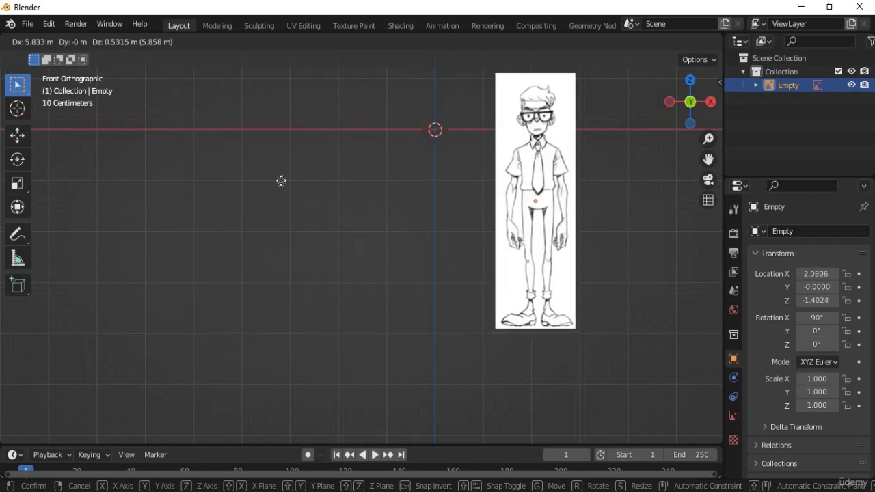
click(424, 205)
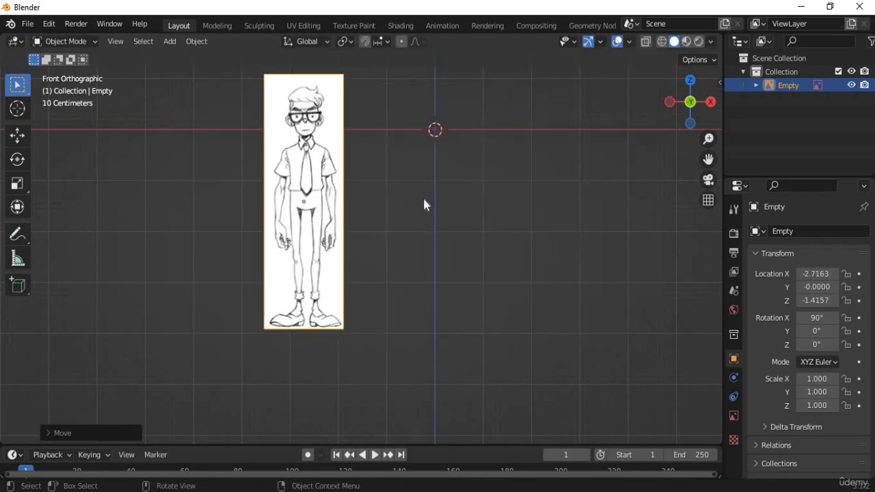
key(alt+g)
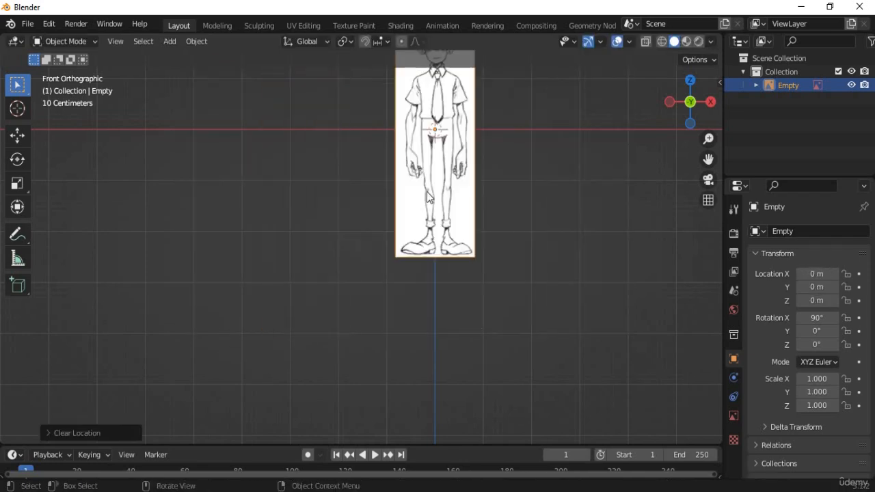
shift+middle_drag(298, 289, 159, 382)
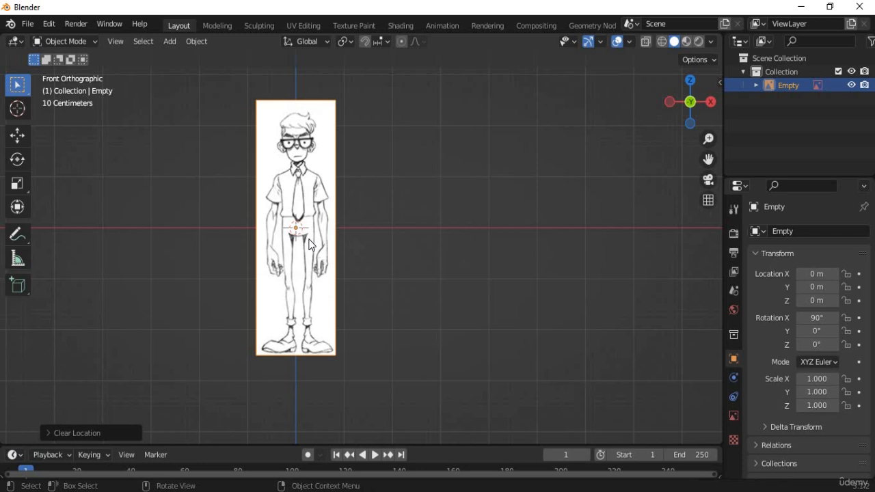
shift+middle_drag(311, 169, 329, 204)
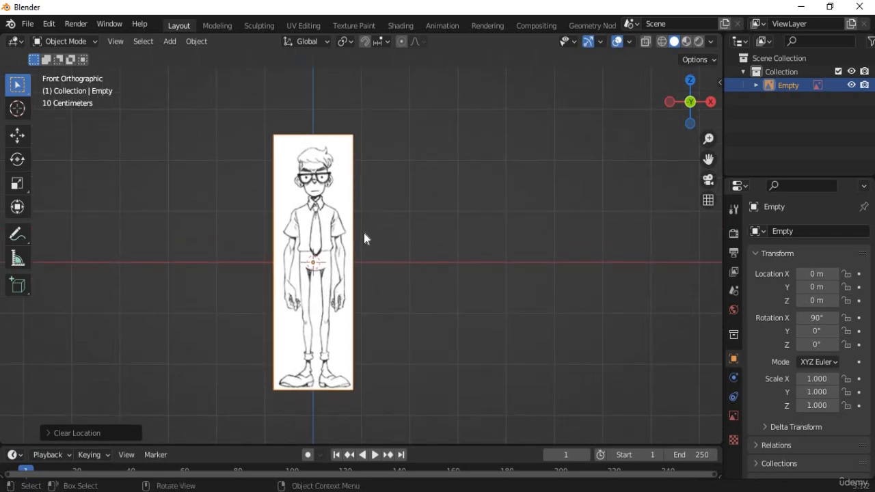
key(KP_3)
scroll(364, 235, down, 3)
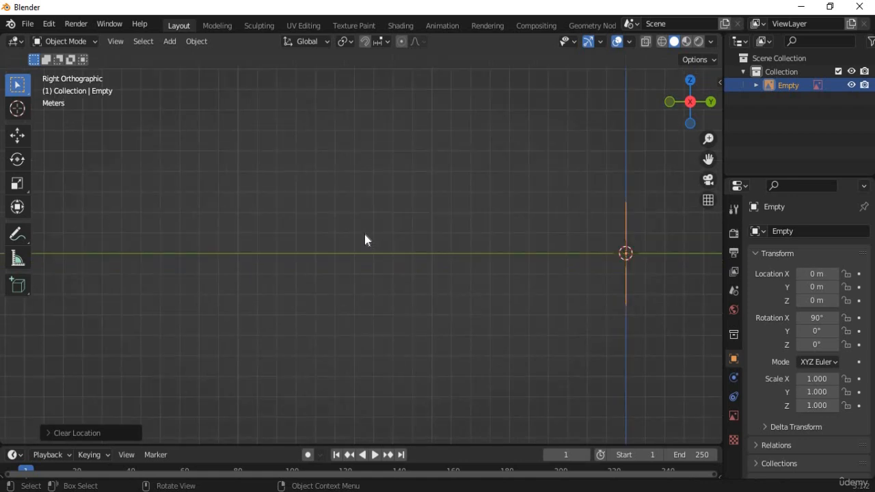
shift+middle_drag(592, 309, 366, 312)
scroll(365, 313, up, 3)
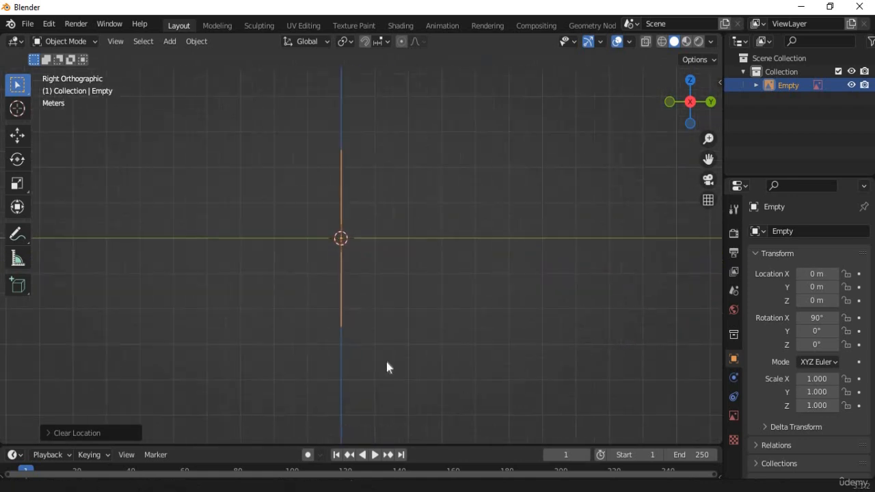
key(alt+Tab)
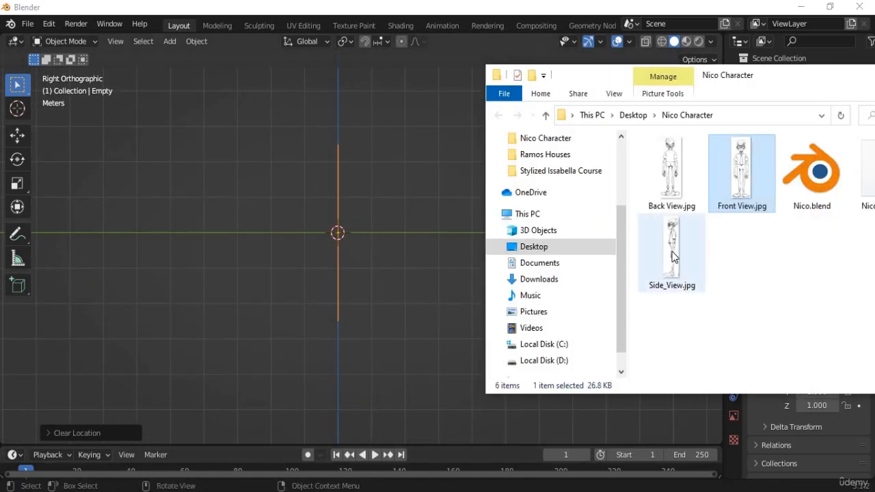
drag(672, 252, 353, 269)
drag(303, 219, 304, 220)
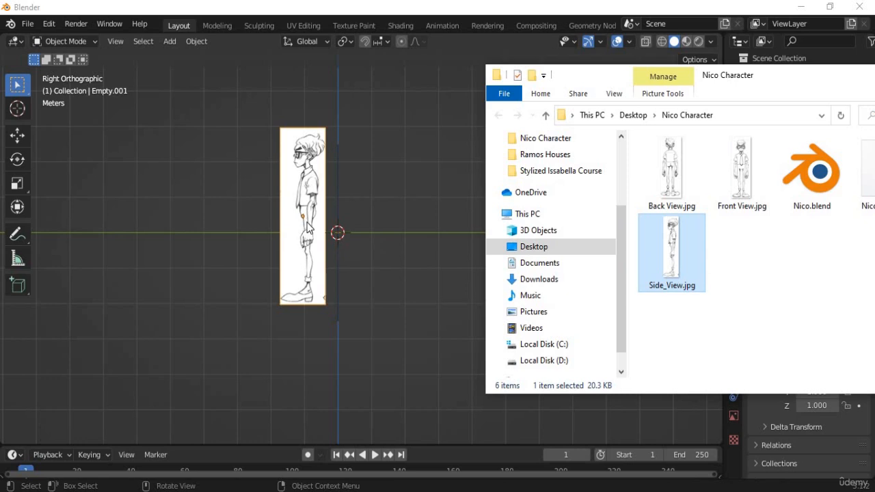
click(230, 234)
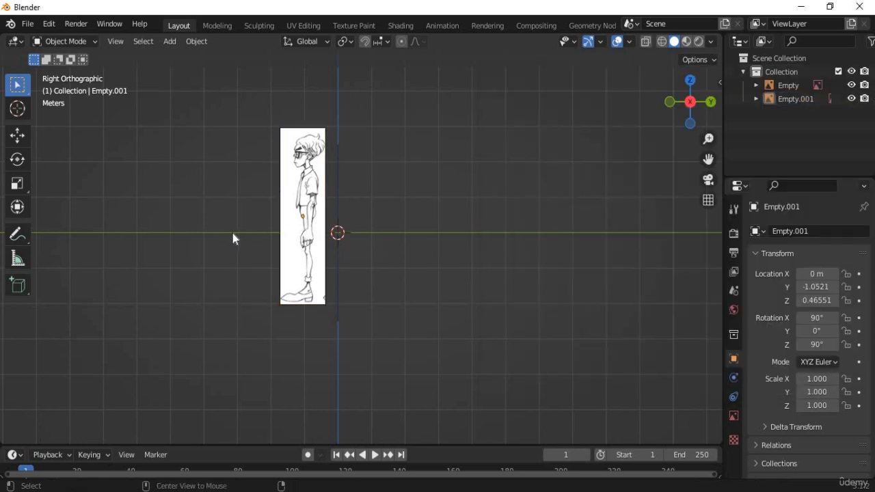
click(295, 249)
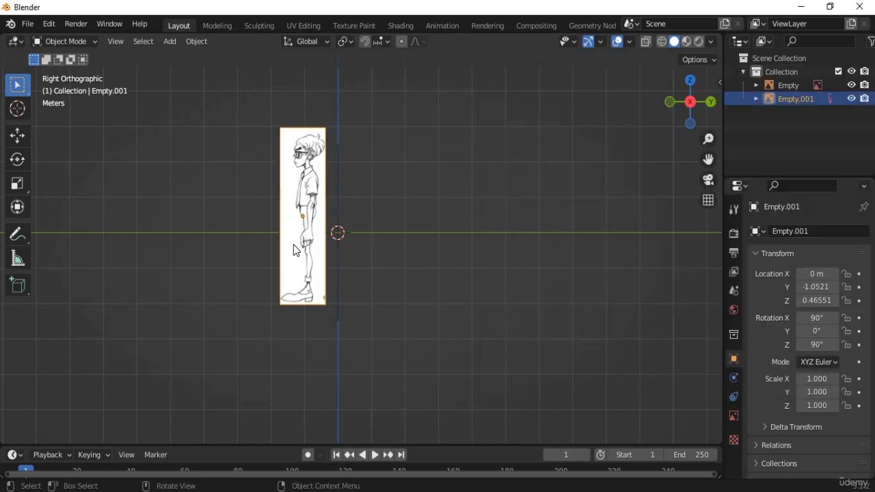
key(alt+g)
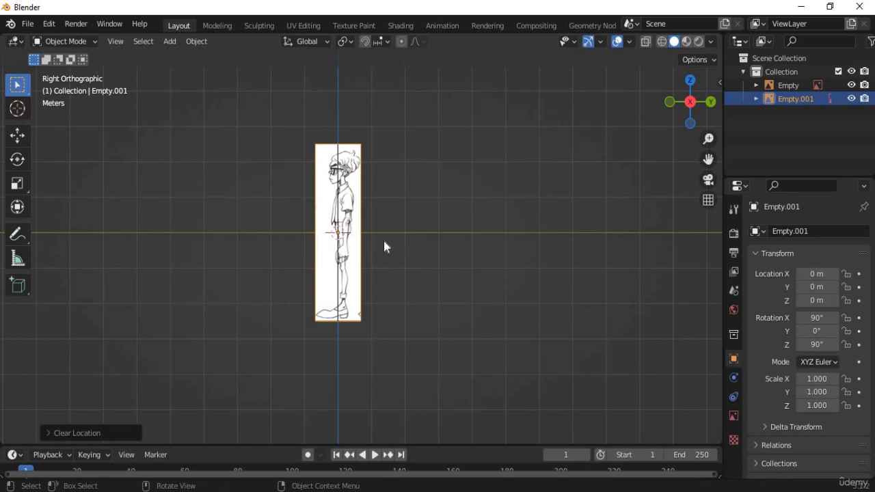
scroll(384, 241, up, 5)
key(KP_1)
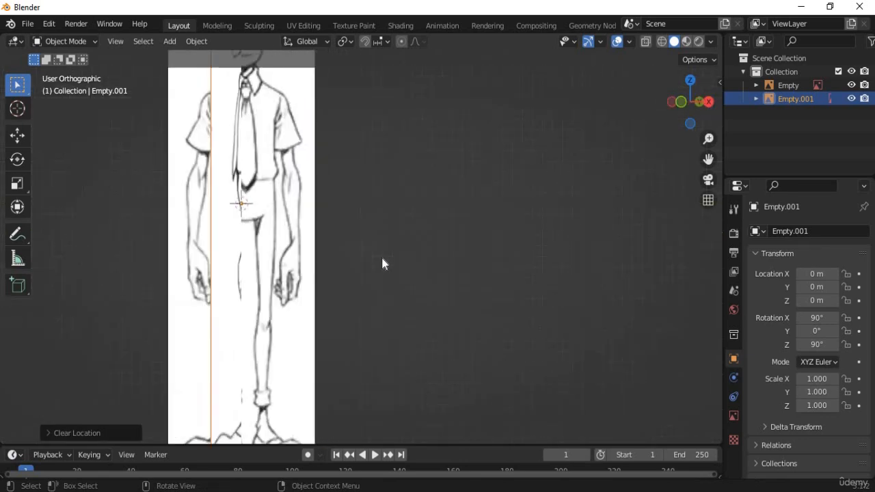
scroll(229, 262, down, 4)
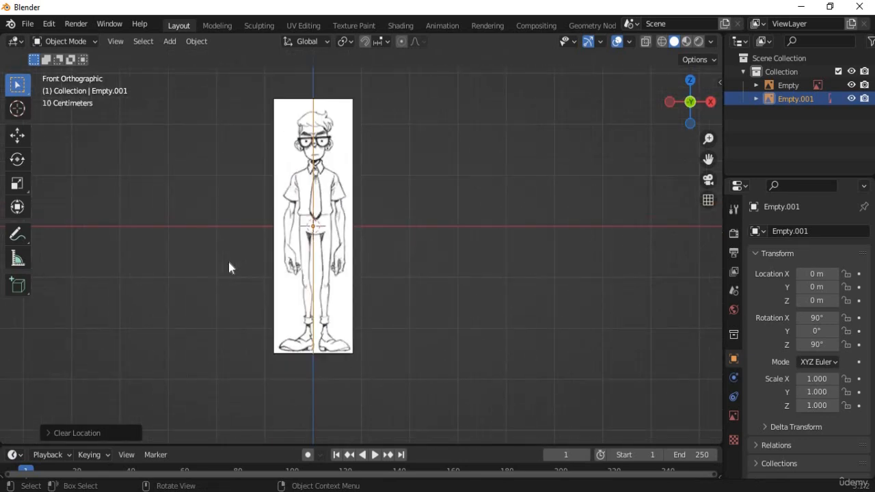
key(ctrl+KP_1)
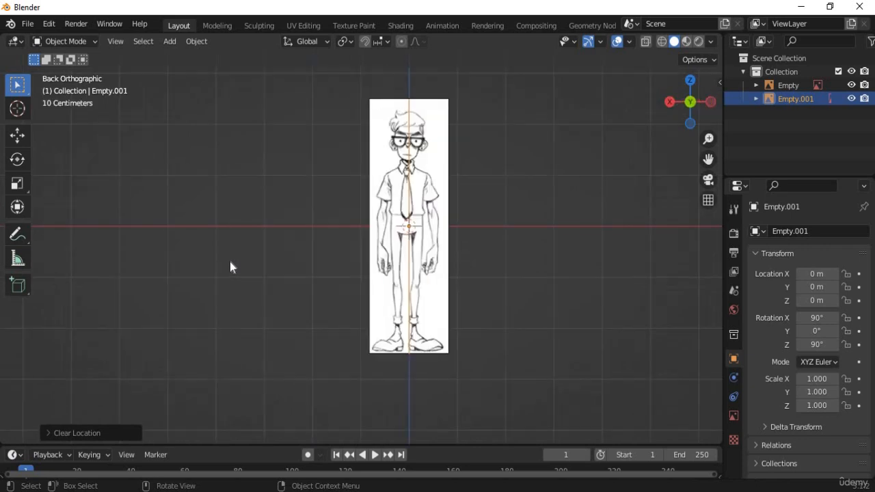
key(KP_1)
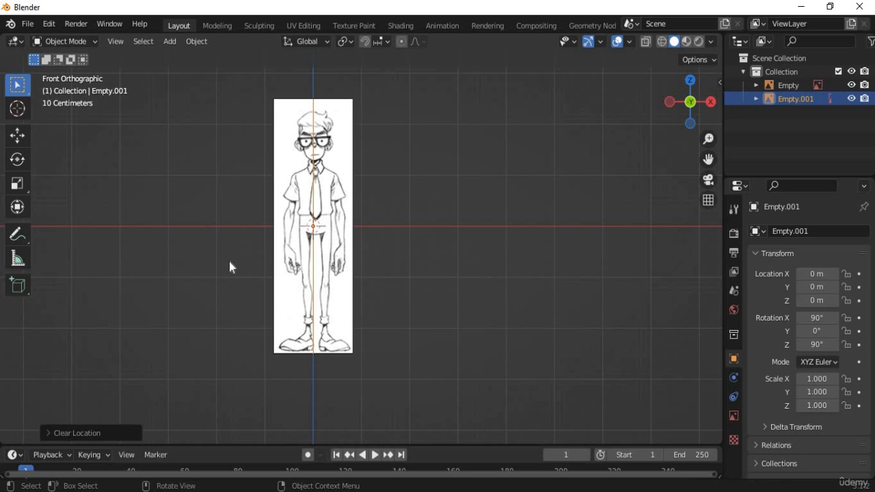
key(ctrl+KP_1)
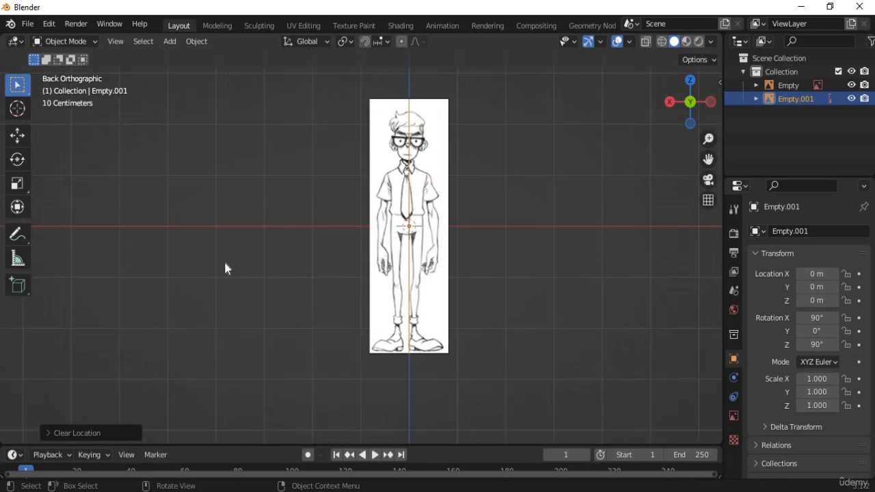
Drag Back View.jpg into the viewport and clear its location to the world origin.
click(480, 262)
scroll(524, 218, up, 3)
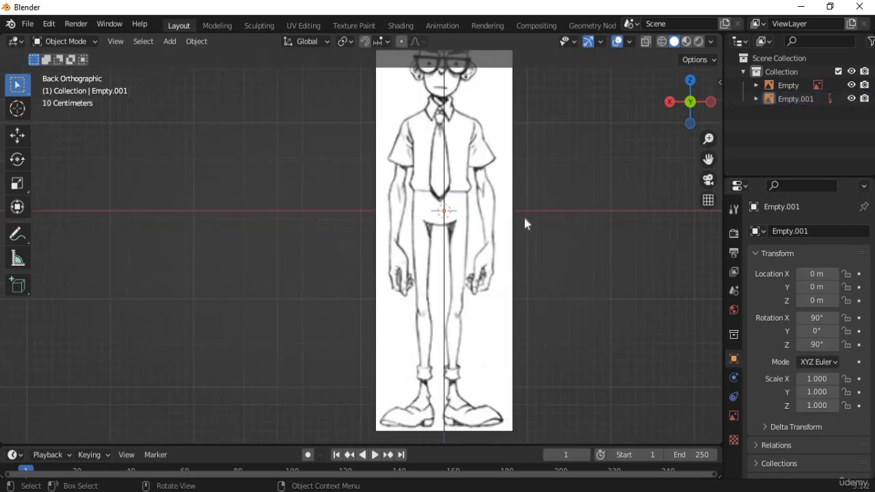
shift+middle_drag(504, 423, 345, 450)
key(alt+Tab)
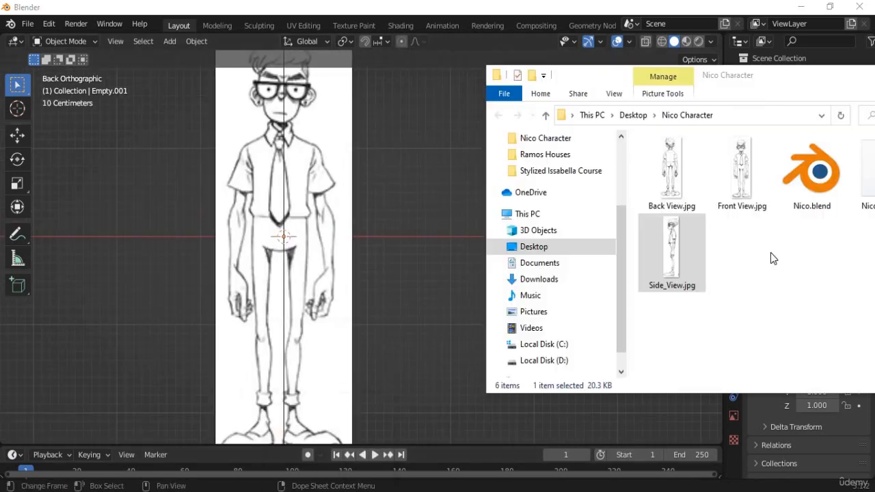
drag(686, 181, 161, 243)
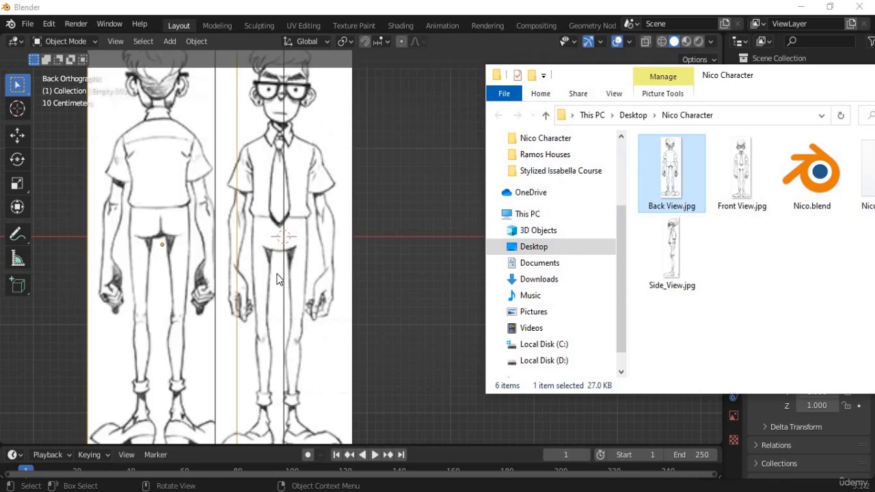
click(165, 260)
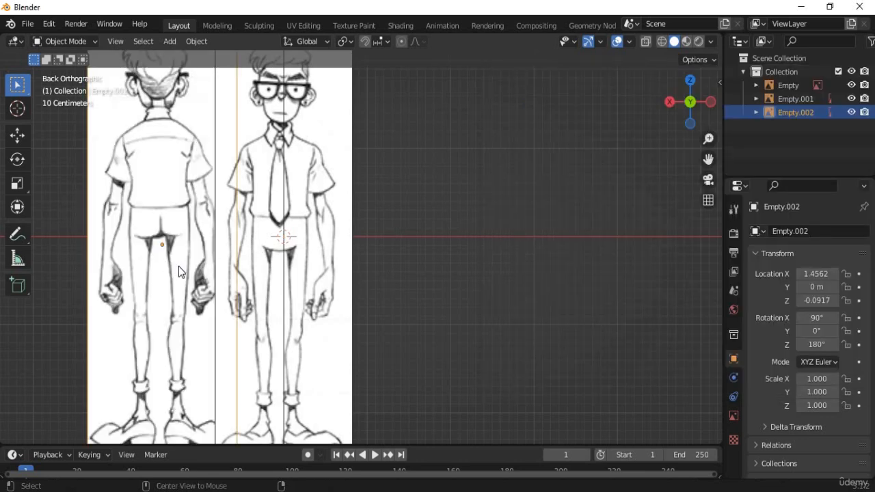
key(alt+g)
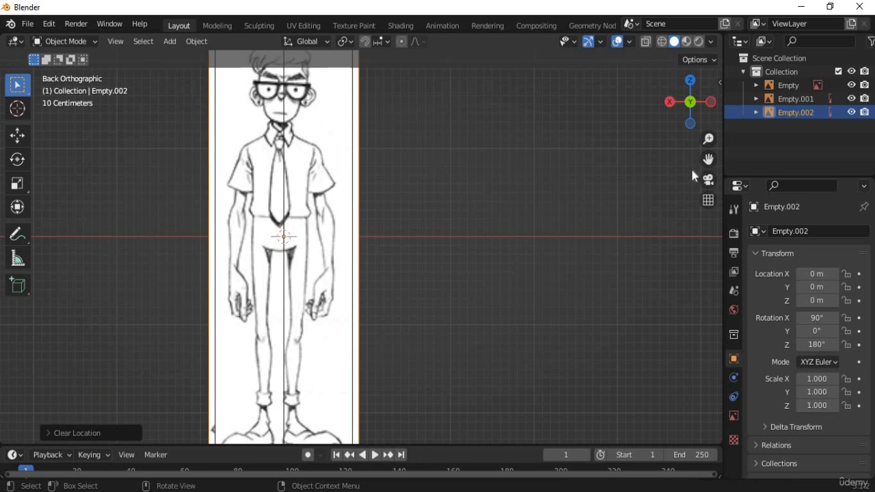
Select Empty, Empty.001 and Empty.002 and show their Object Data image settings.
click(781, 82)
ctrl+click(786, 100)
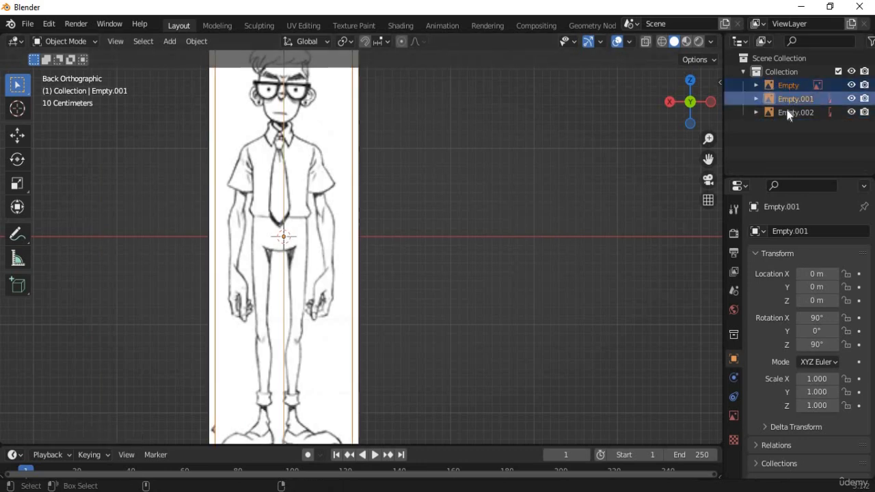
ctrl+click(788, 113)
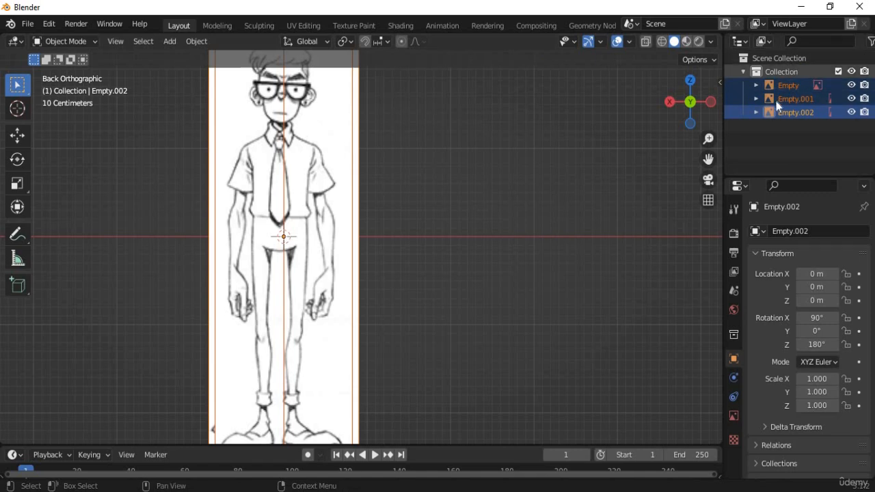
key(KP_1)
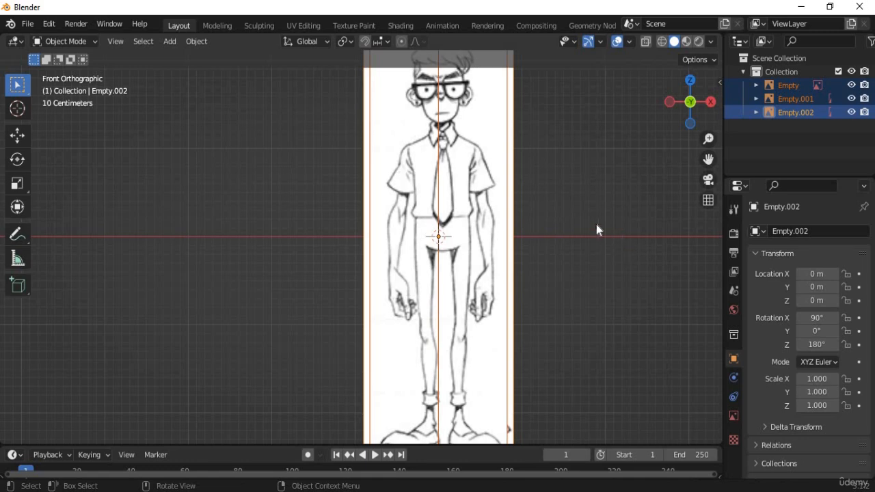
click(734, 415)
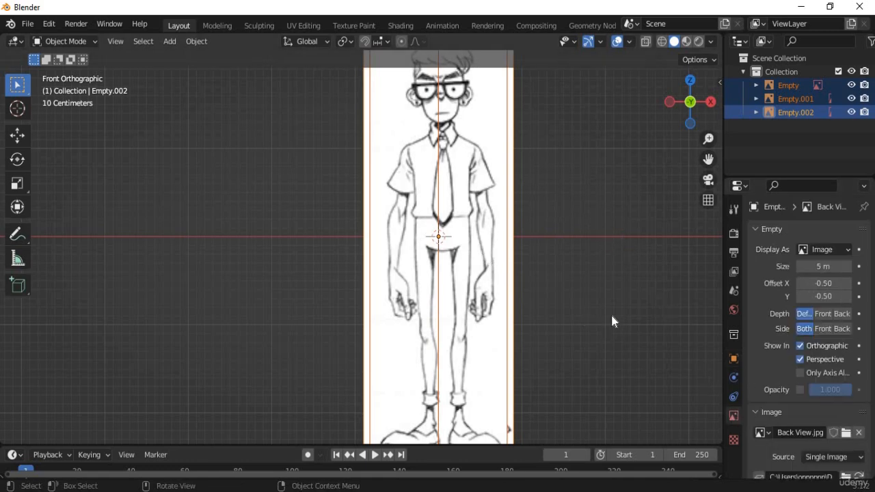
middle_drag(612, 291, 425, 321)
shift+middle_drag(515, 284, 602, 248)
scroll(350, 305, up, 4)
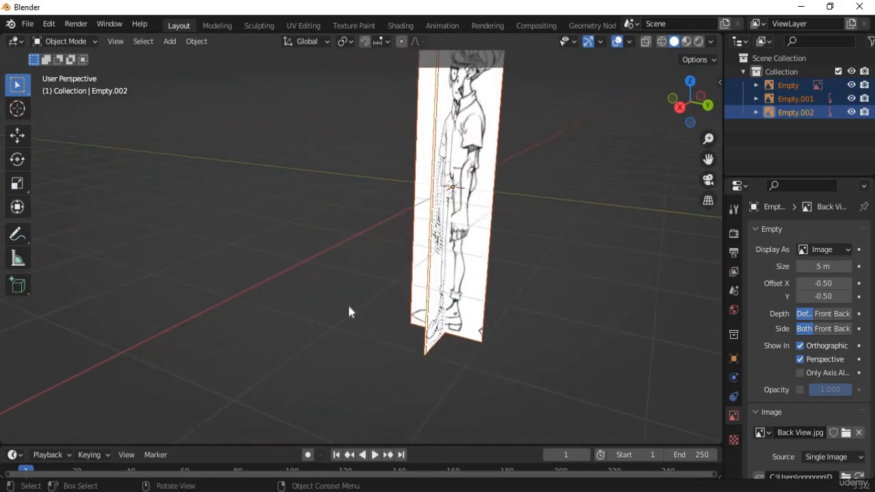
middle_drag(514, 294, 592, 300)
middle_drag(341, 307, 514, 271)
scroll(370, 302, down, 5)
scroll(368, 300, up, 4)
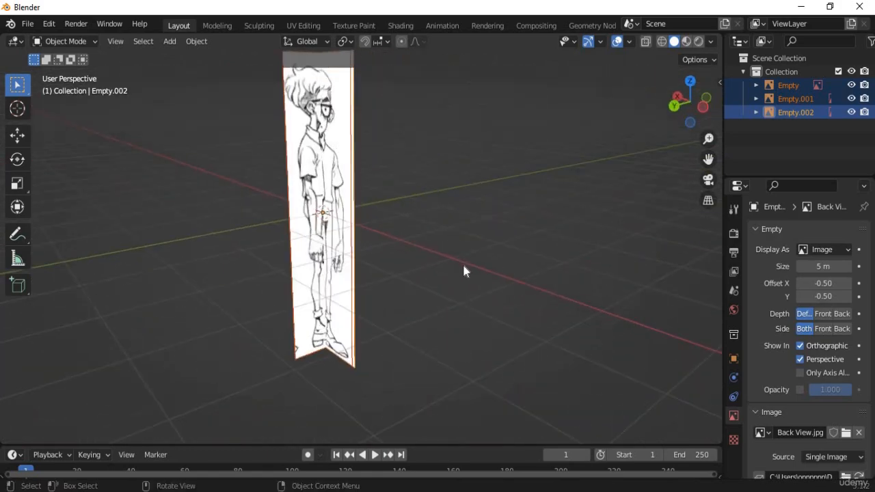
scroll(463, 268, down, 5)
scroll(463, 268, up, 5)
middle_drag(368, 327, 305, 213)
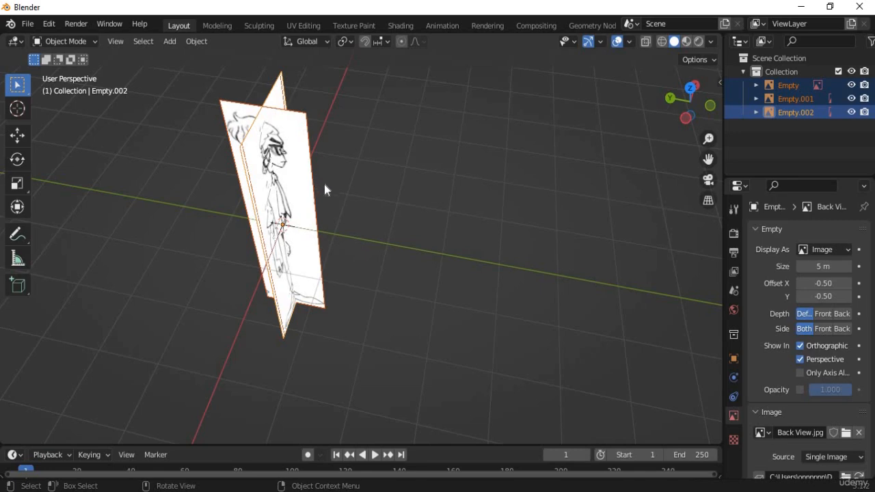
middle_drag(324, 189, 393, 160)
scroll(406, 280, up, 3)
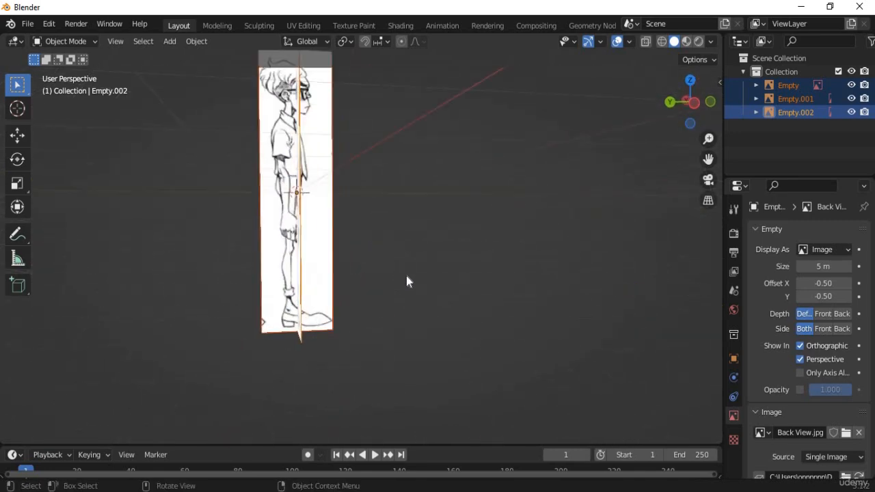
middle_drag(406, 280, 335, 143)
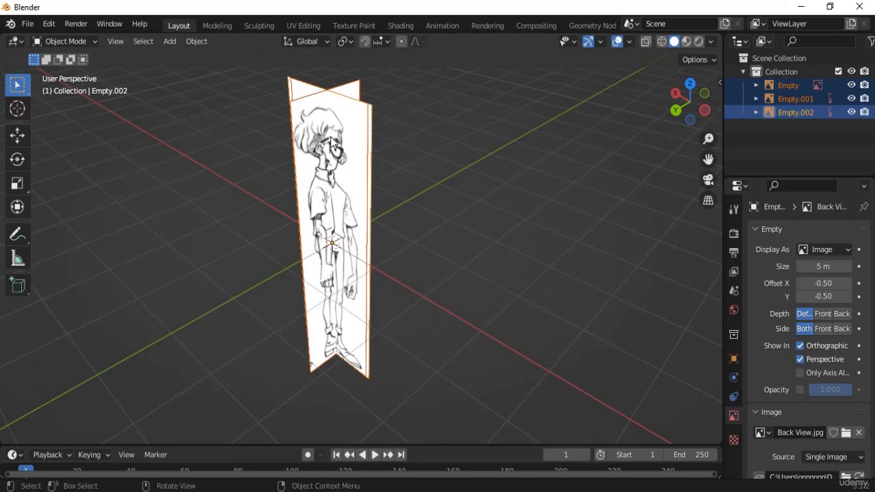
key(KP_1)
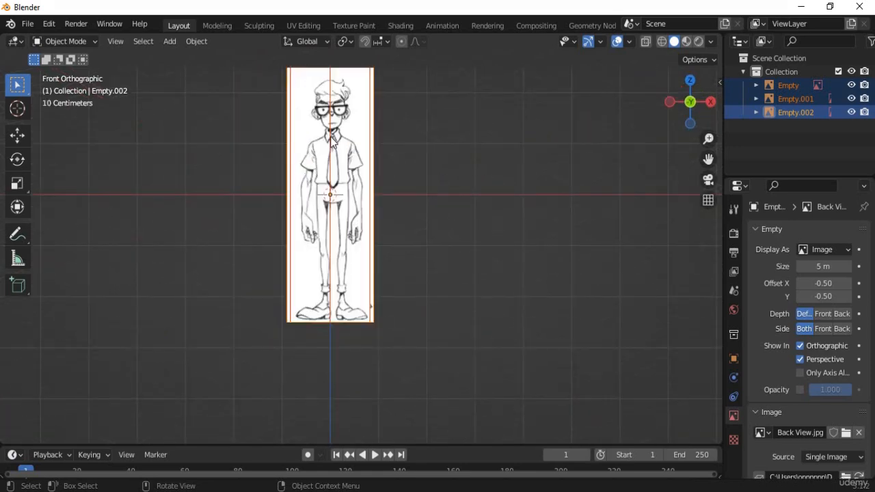
key(KP_3)
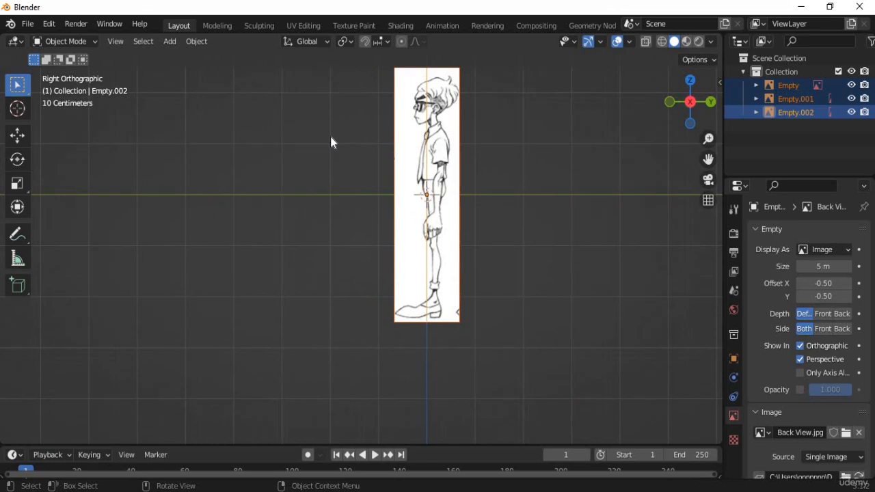
key(KP_1)
key(ctrl+KP_1)
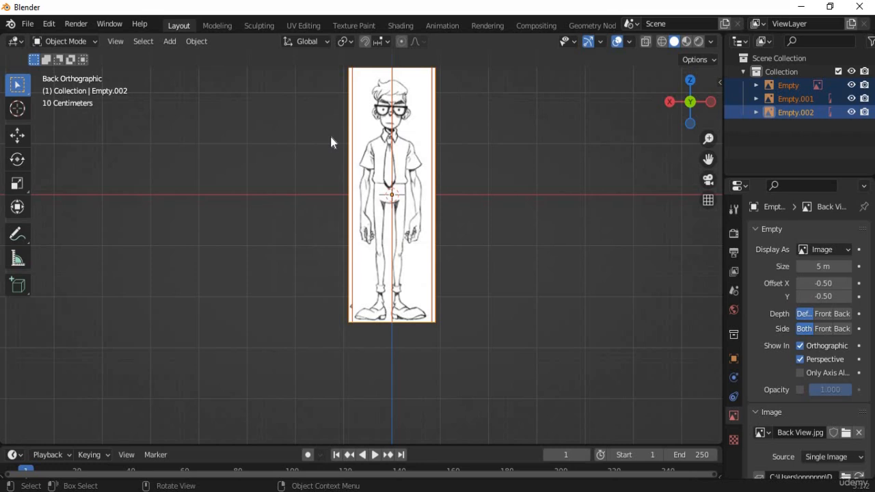
middle_drag(318, 242, 326, 297)
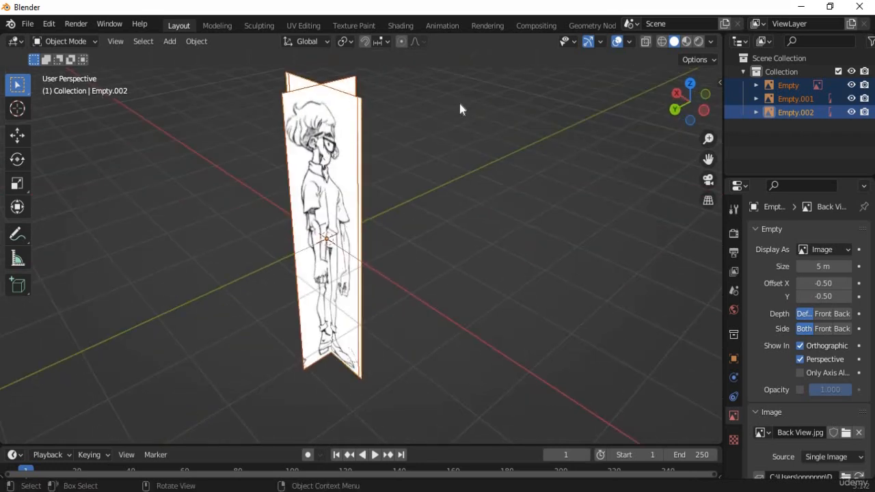
drag(722, 342, 673, 341)
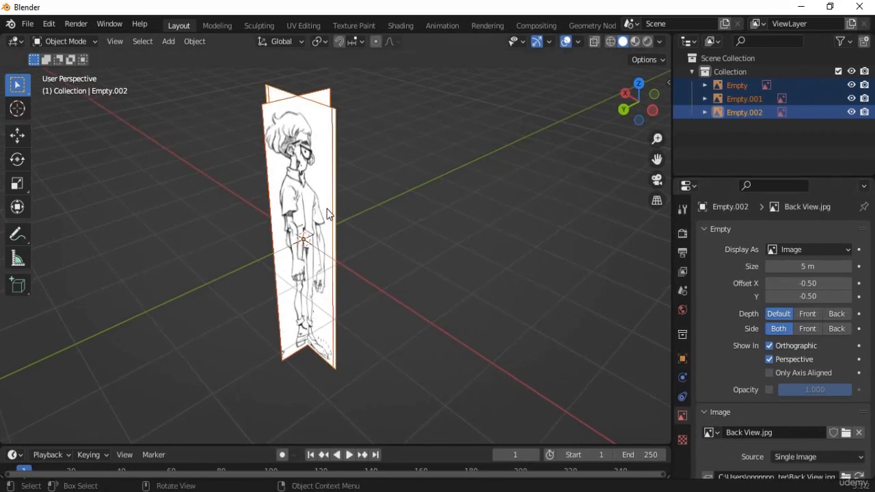
middle_drag(414, 254, 383, 264)
scroll(382, 264, up, 3)
key(KP_1)
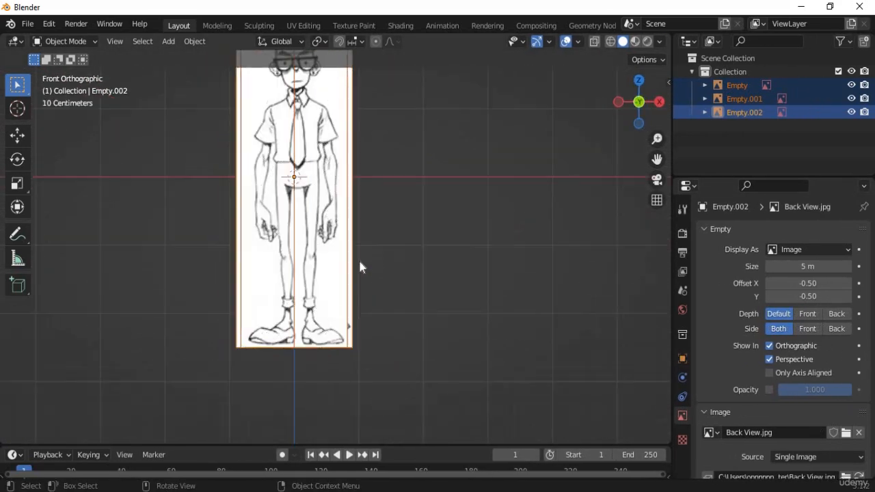
scroll(360, 258, up, 4)
shift+middle_drag(398, 222, 424, 295)
scroll(421, 293, down, 4)
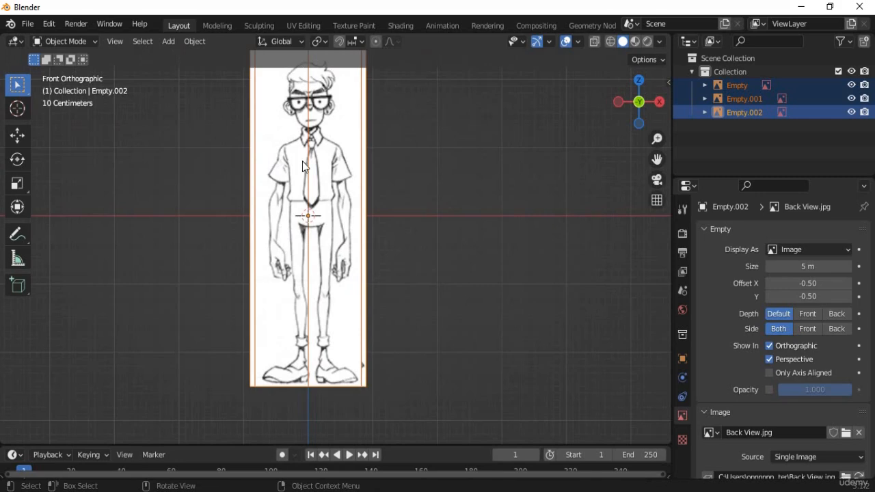
scroll(304, 167, up, 3)
scroll(394, 221, up, 3)
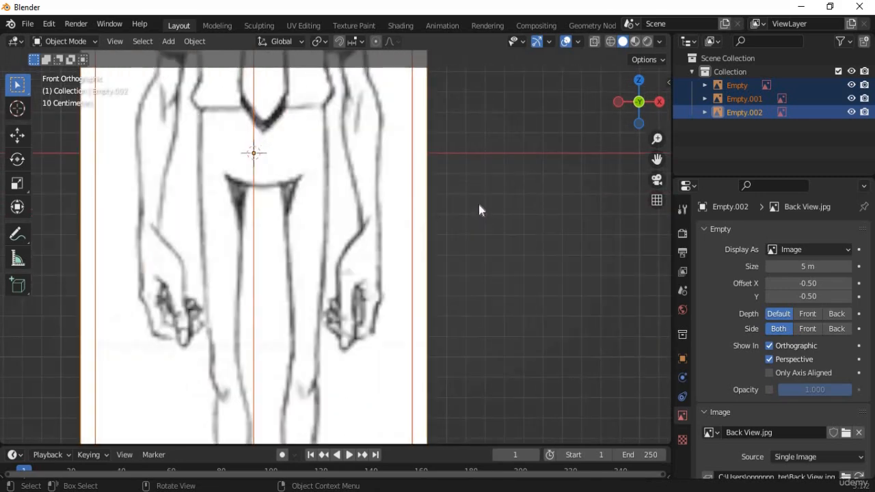
shift+middle_drag(479, 209, 441, 340)
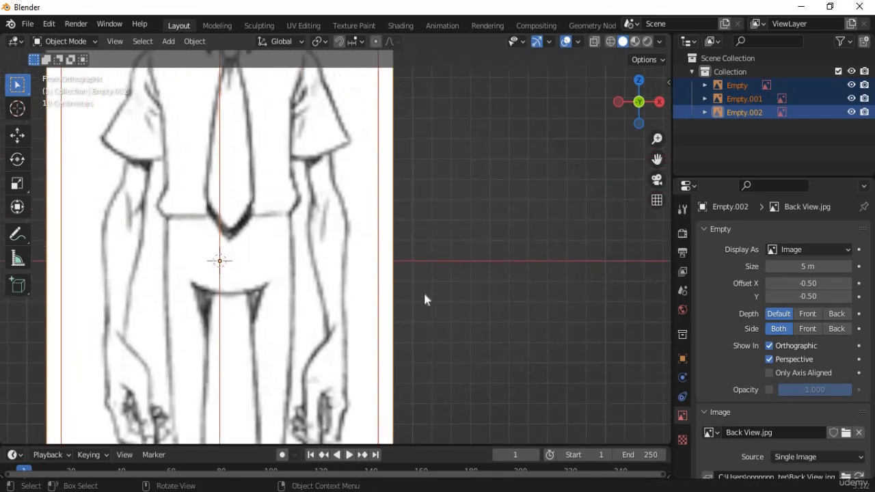
scroll(394, 286, up, 4)
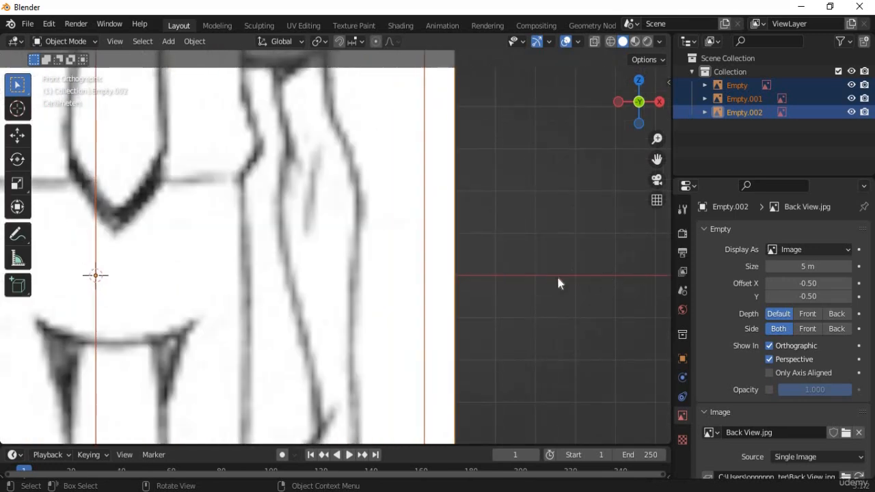
scroll(558, 283, down, 10)
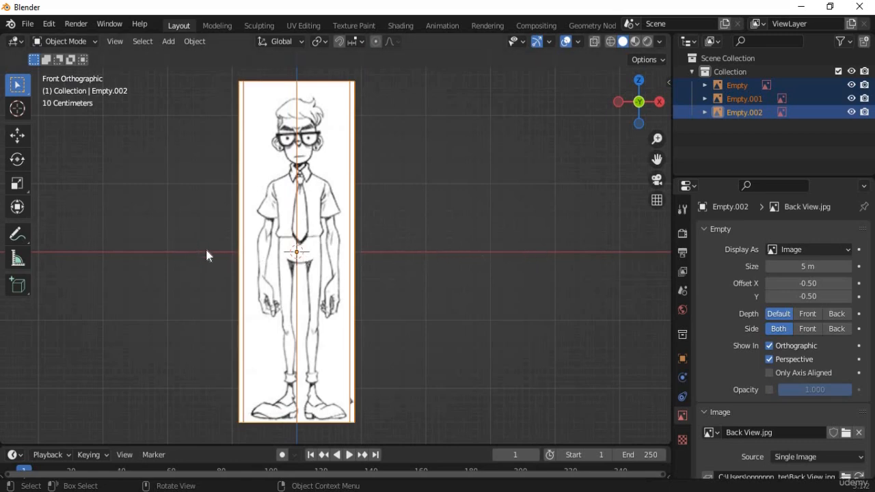
scroll(207, 255, up, 2)
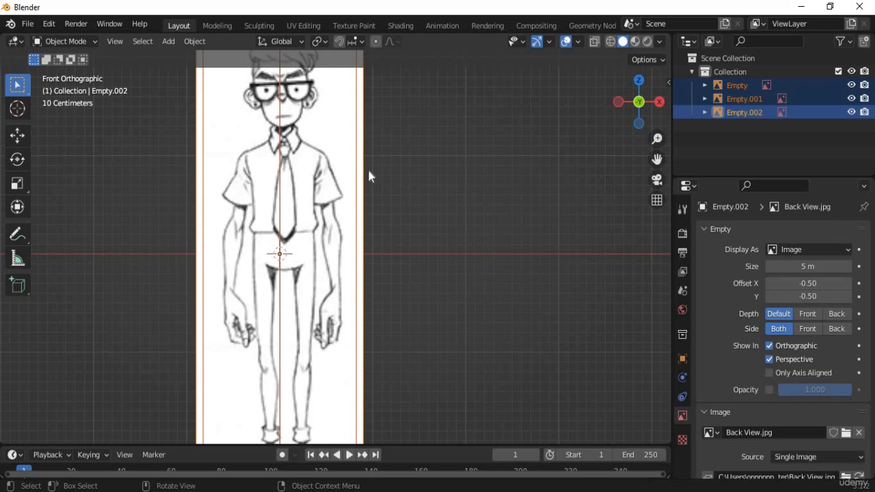
scroll(369, 171, up, 3)
scroll(369, 175, down, 8)
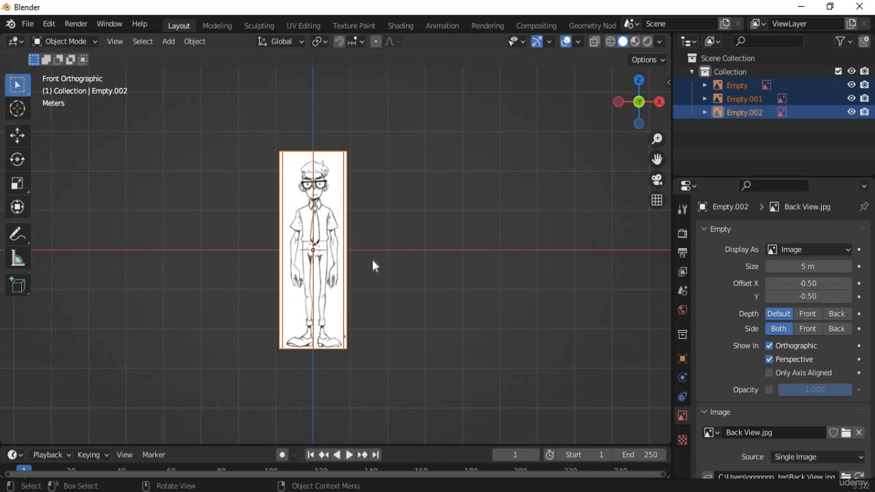
scroll(373, 265, up, 6)
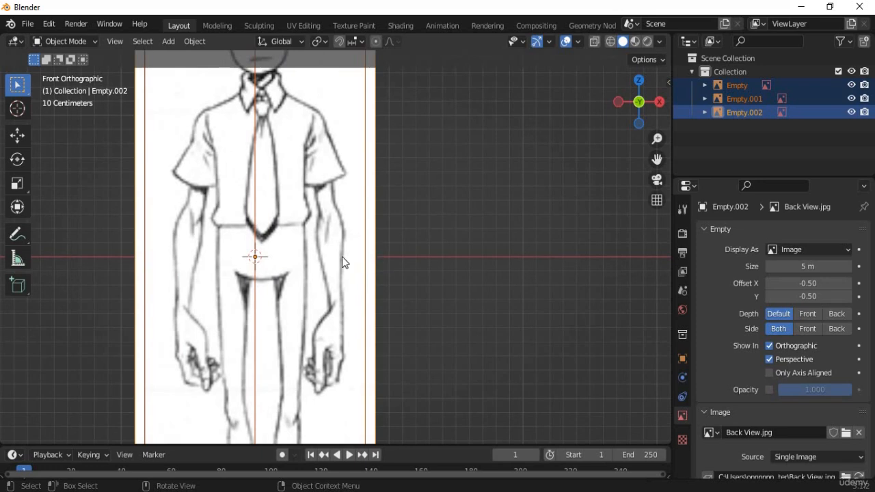
scroll(343, 261, down, 4)
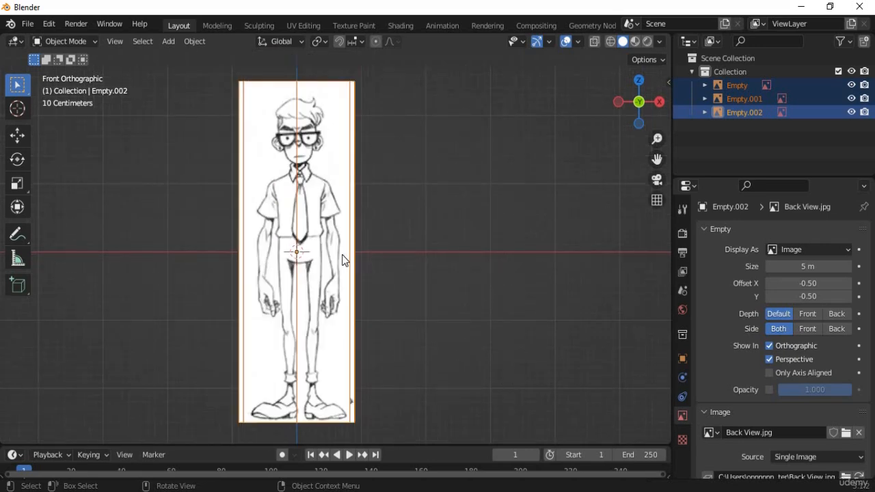
scroll(775, 388, down, 1)
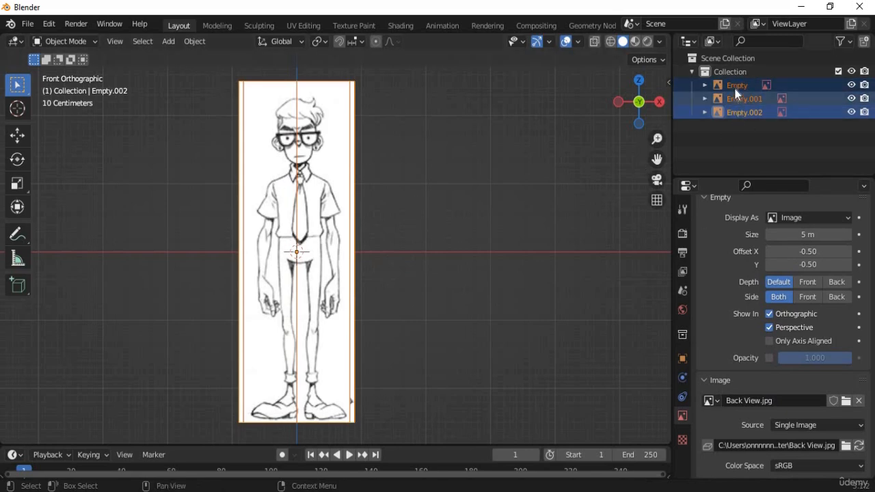
Enable Opacity on the reference image and lower it to 0.282.
click(770, 357)
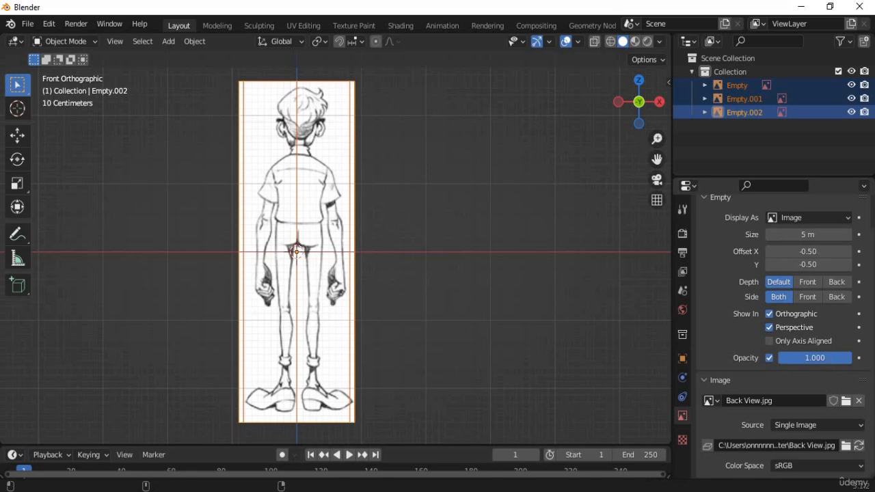
drag(831, 360, 780, 360)
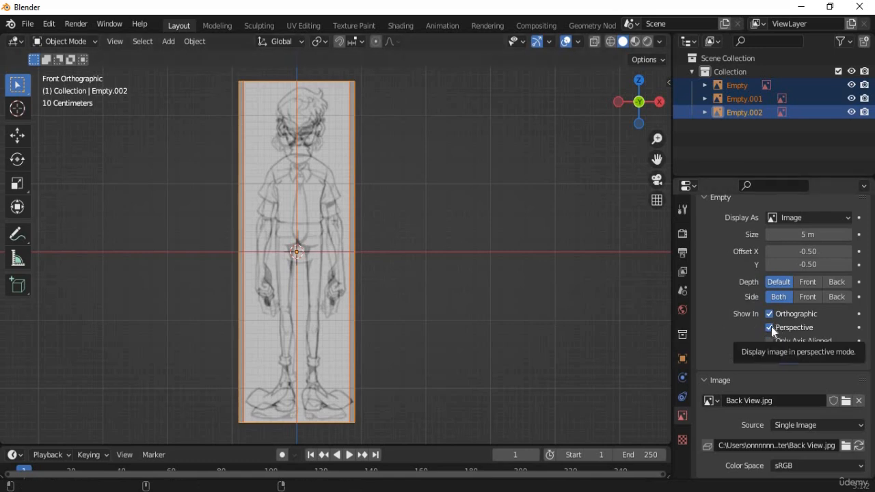
middle_drag(488, 333, 428, 292)
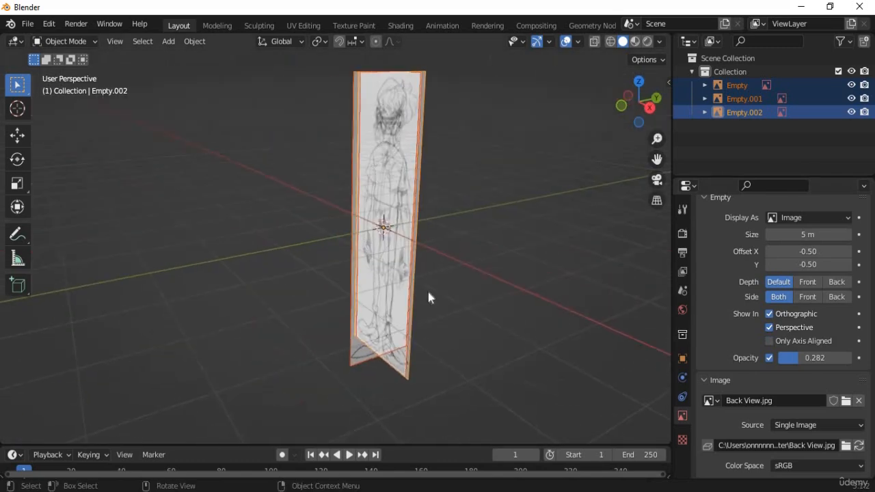
Untick Show In Perspective so the reference images hide in perspective view.
click(770, 327)
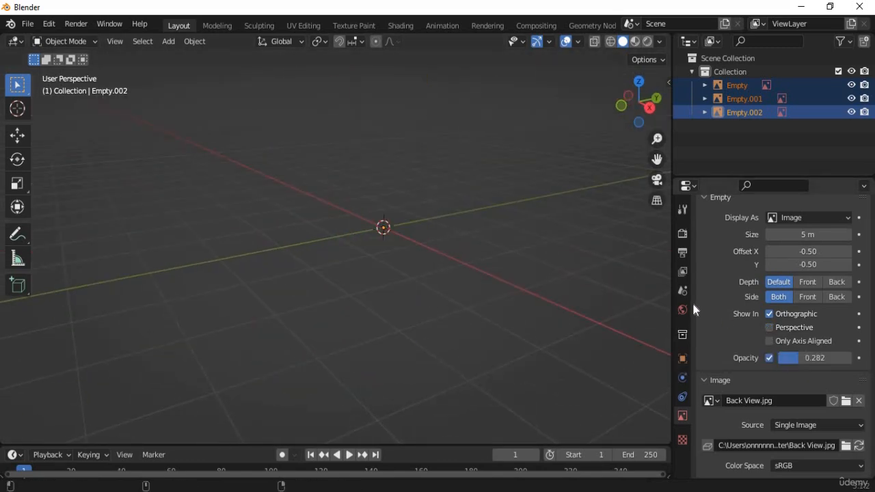
click(526, 277)
middle_drag(527, 277, 412, 288)
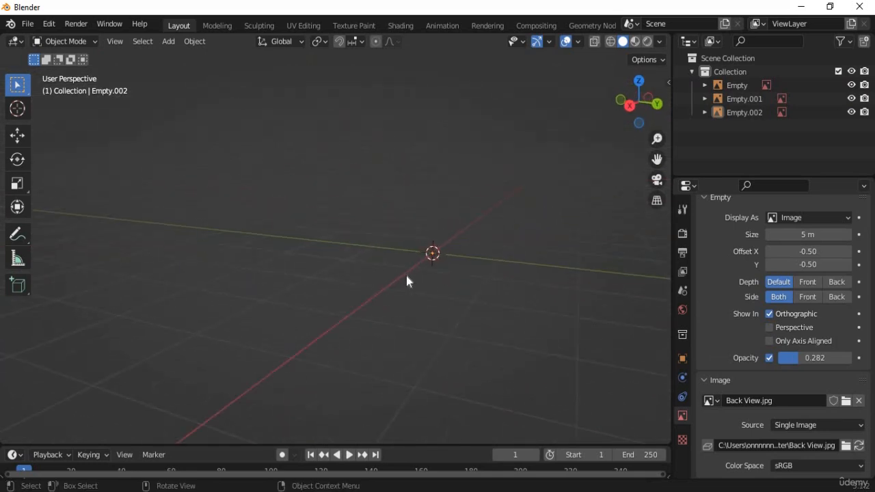
Check the references in the front, right and back orthographic views, ending on back.
key(KP_1)
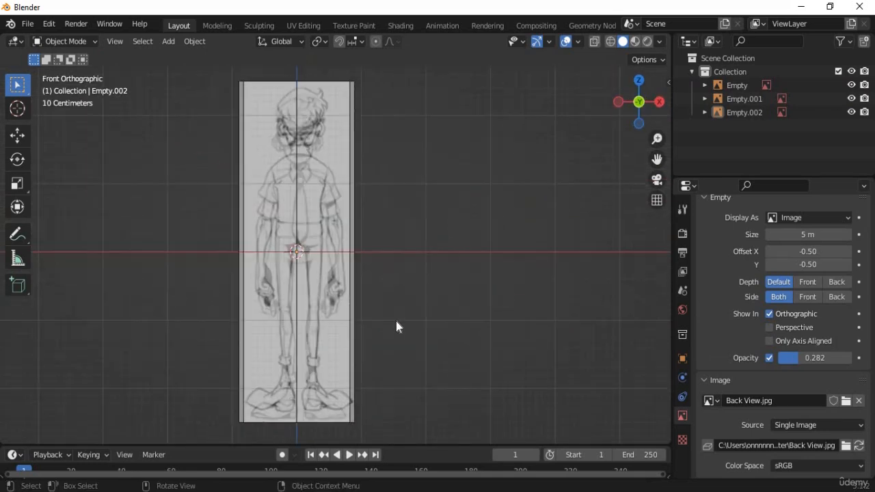
key(KP_3)
key(KP_1)
key(ctrl+KP_1)
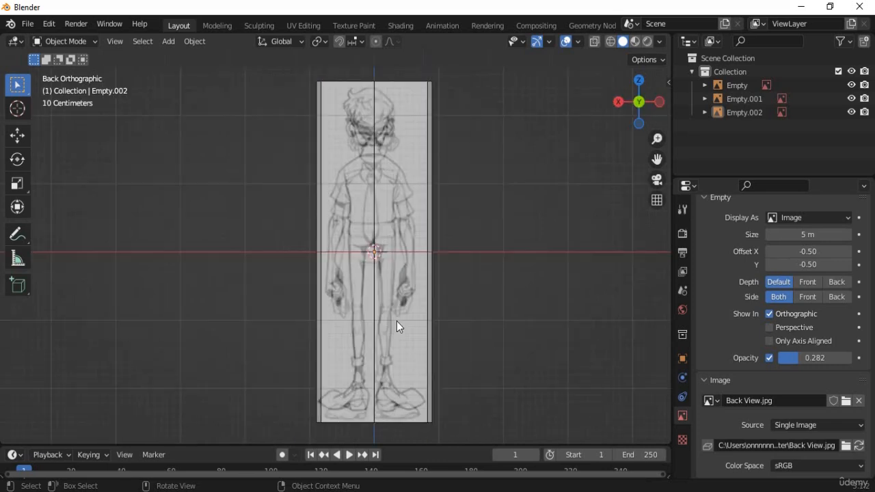
key(KP_3)
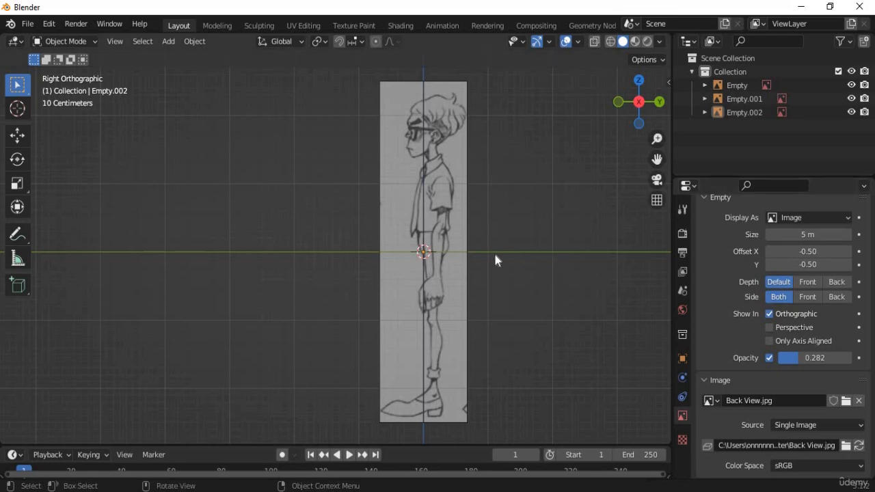
mouse_move(504, 270)
middle_down()
mouse_move(362, 292)
mouse_move(509, 283)
middle_up()
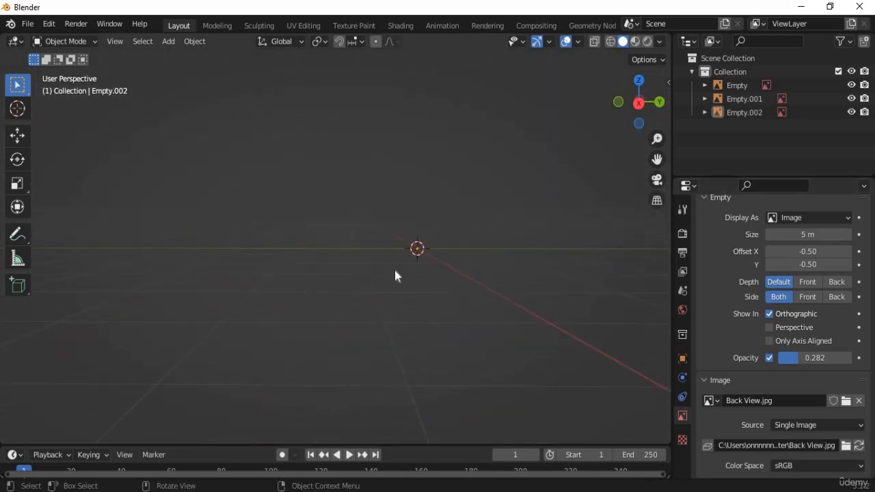
key(KP_1)
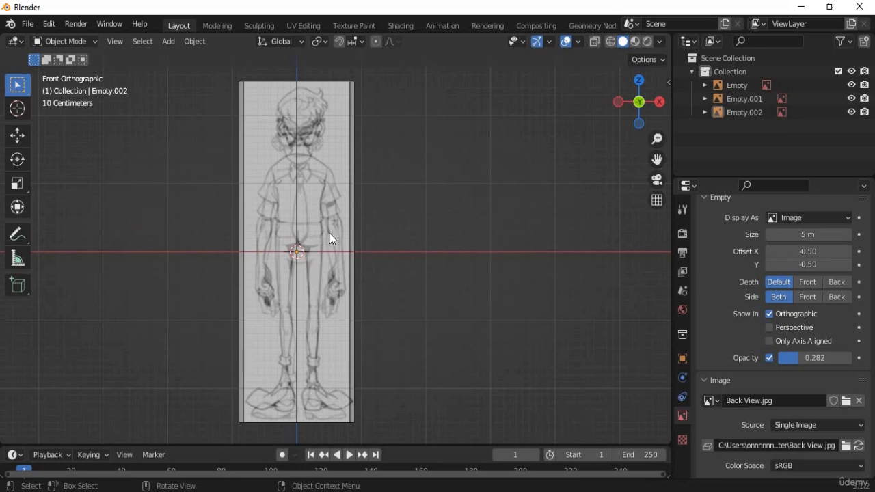
scroll(330, 233, up, 3)
shift+middle_drag(474, 294, 566, 387)
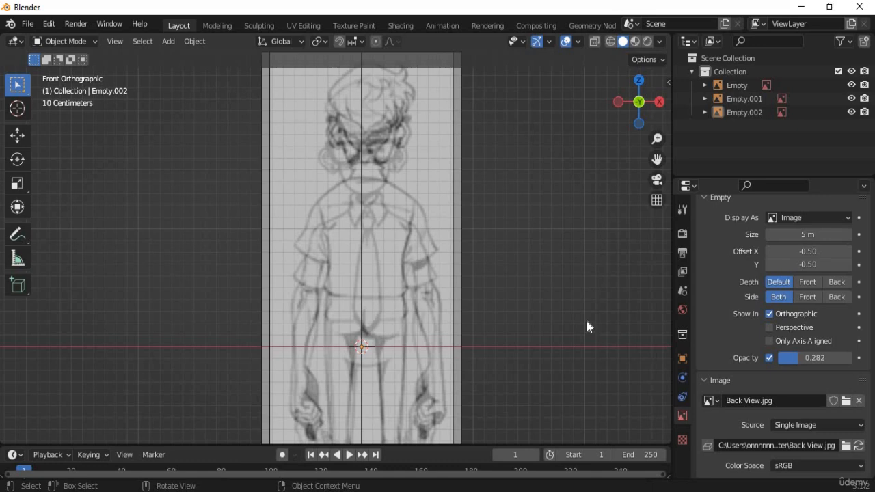
scroll(476, 331, down, 4)
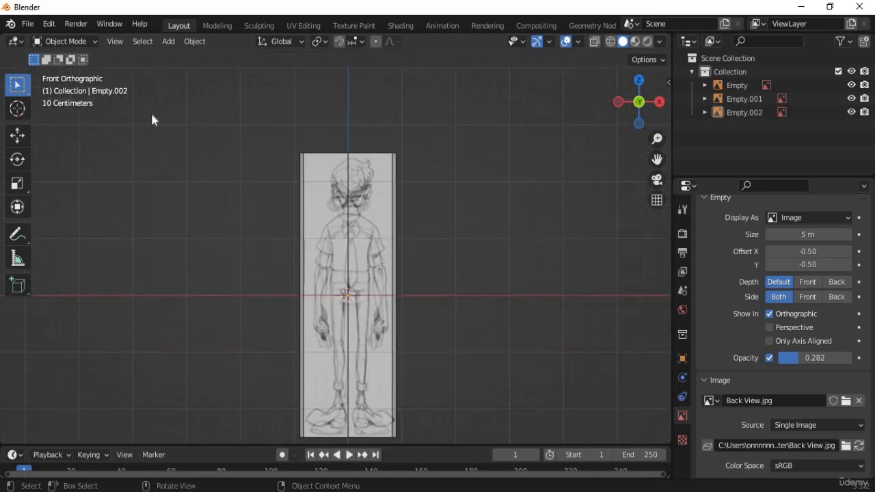
key(ctrl+KP_1)
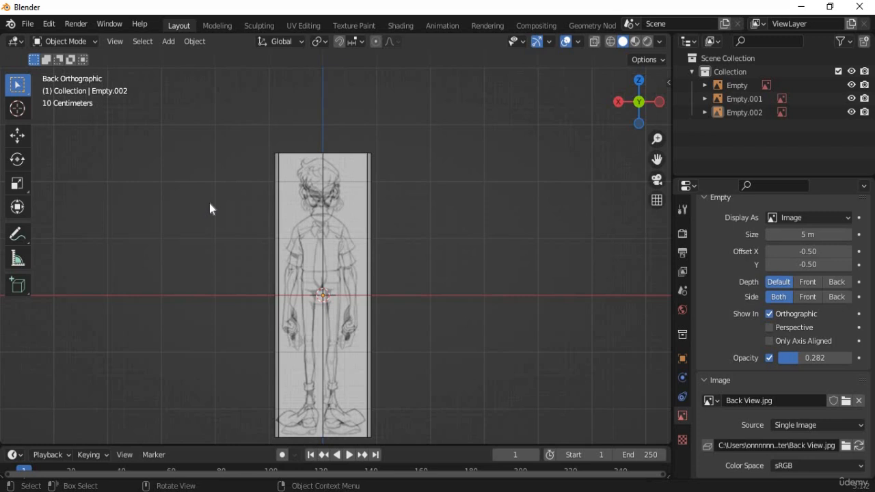
Set all three reference Empties to display only from their front side.
click(734, 88)
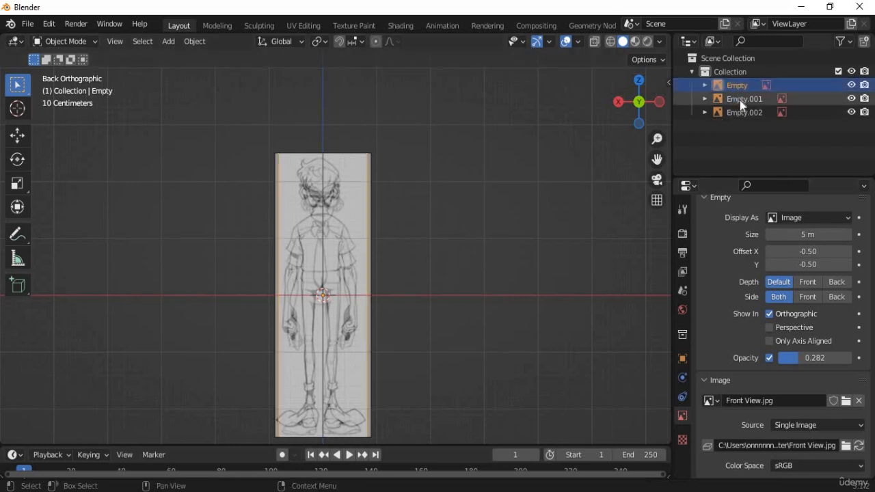
shift+click(743, 111)
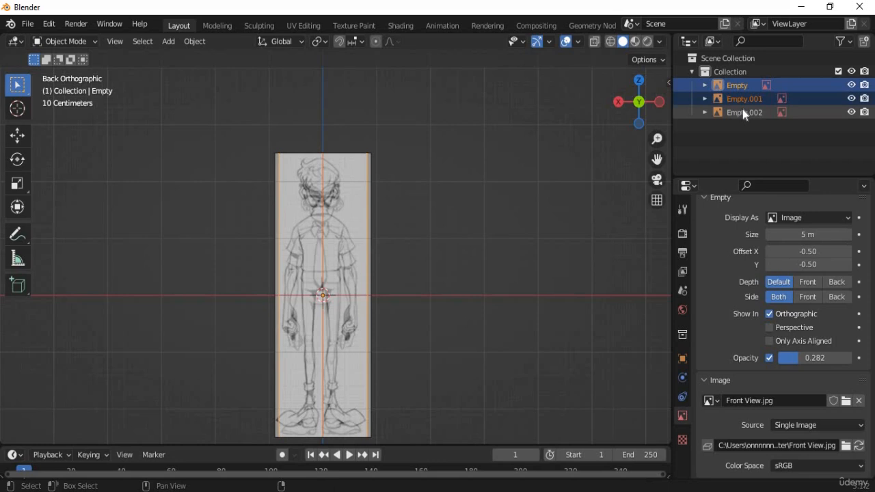
click(807, 296)
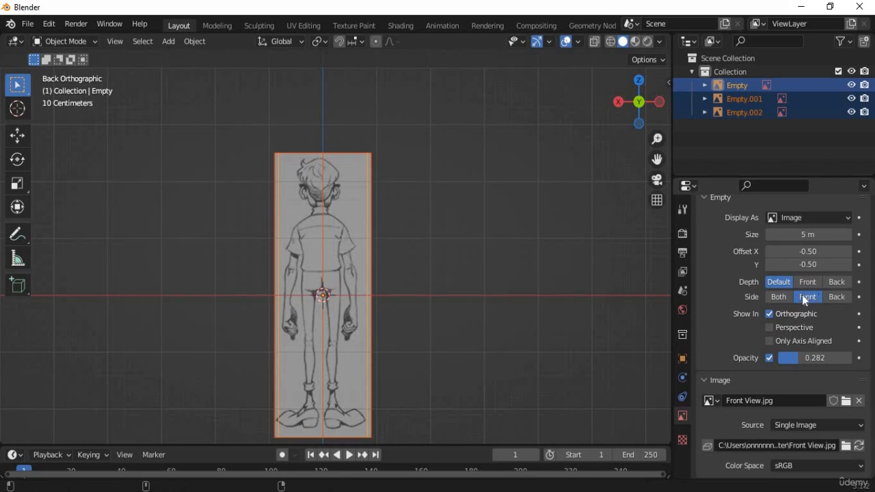
scroll(383, 301, up, 2)
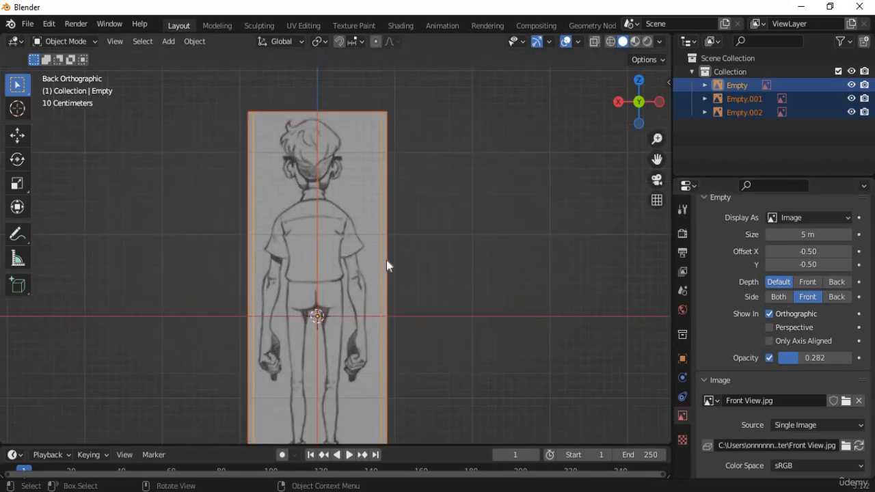
scroll(347, 270, up, 3)
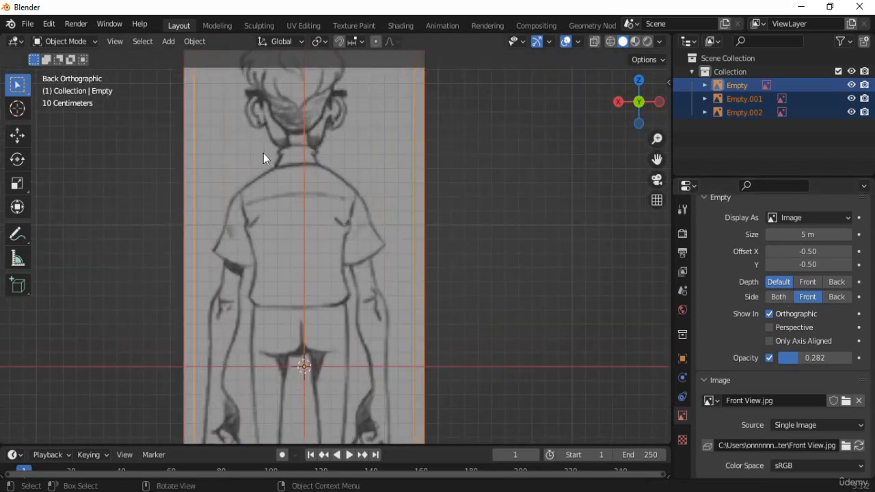
Check the right side view, then frame the whole front reference drawing in front view.
key(KP_1)
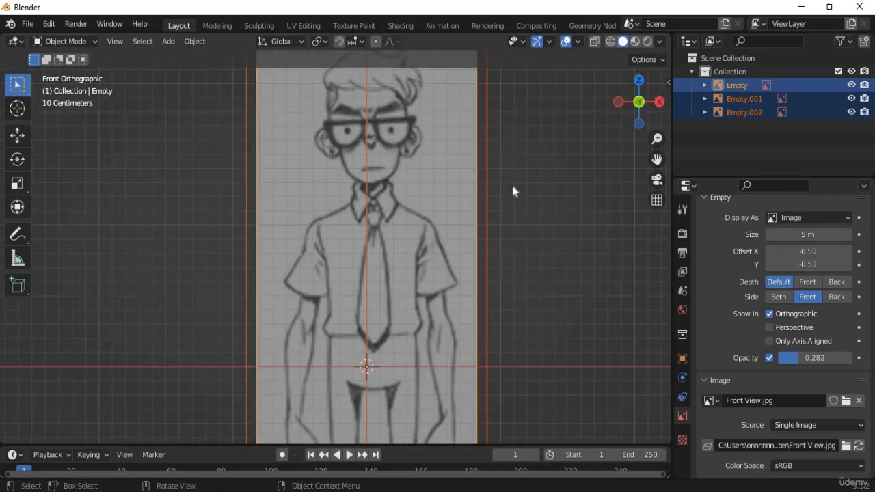
scroll(329, 211, down, 5)
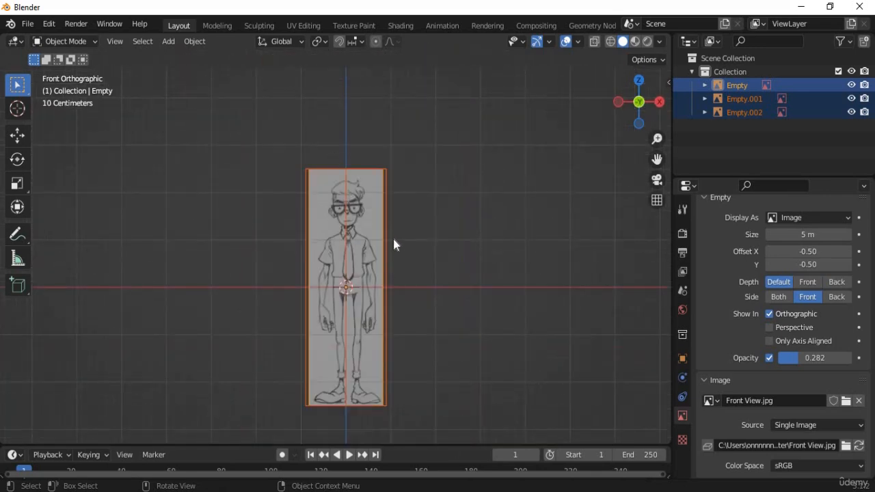
key(KP_3)
scroll(402, 356, up, 3)
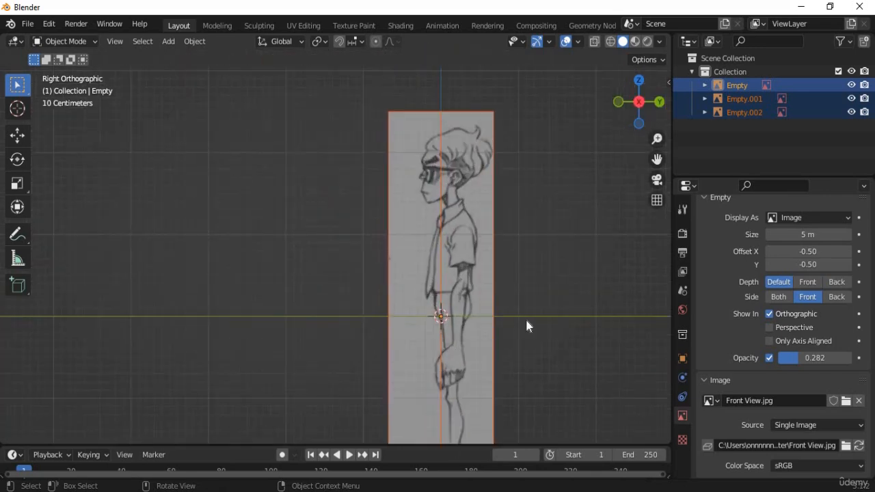
shift+middle_drag(439, 253, 435, 175)
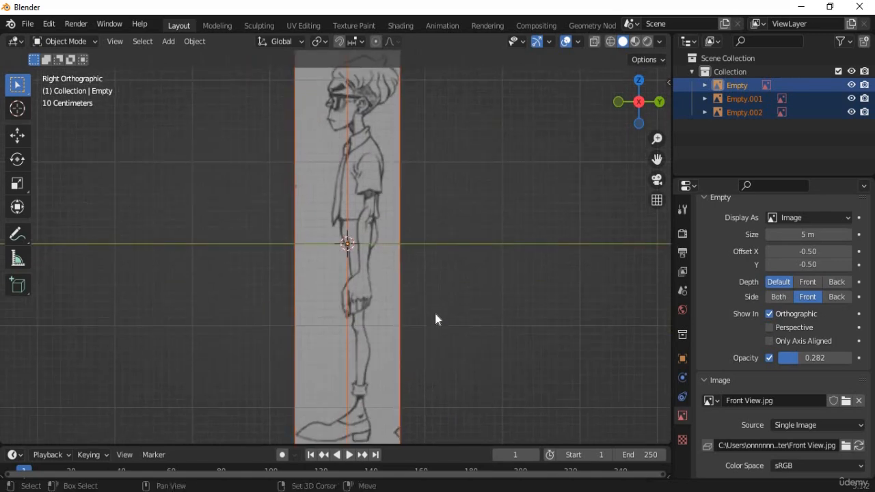
scroll(432, 314, down, 2)
key(KP_1)
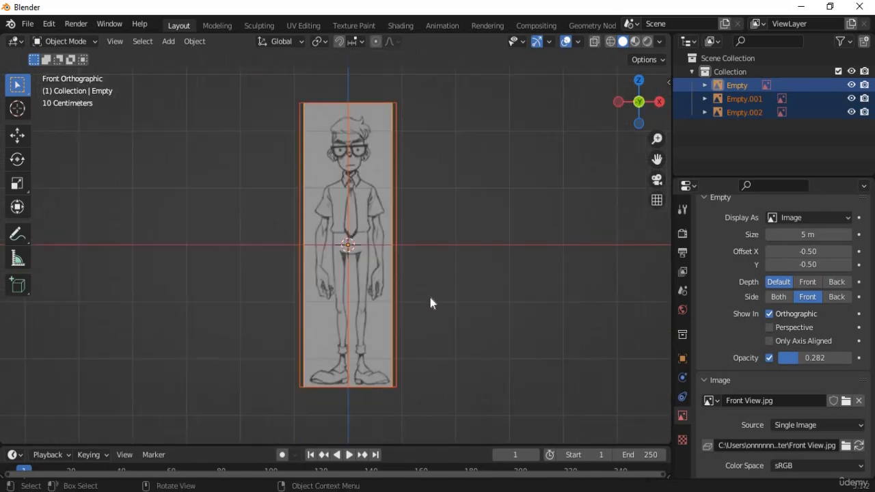
scroll(431, 303, up, 4)
scroll(463, 335, down, 3)
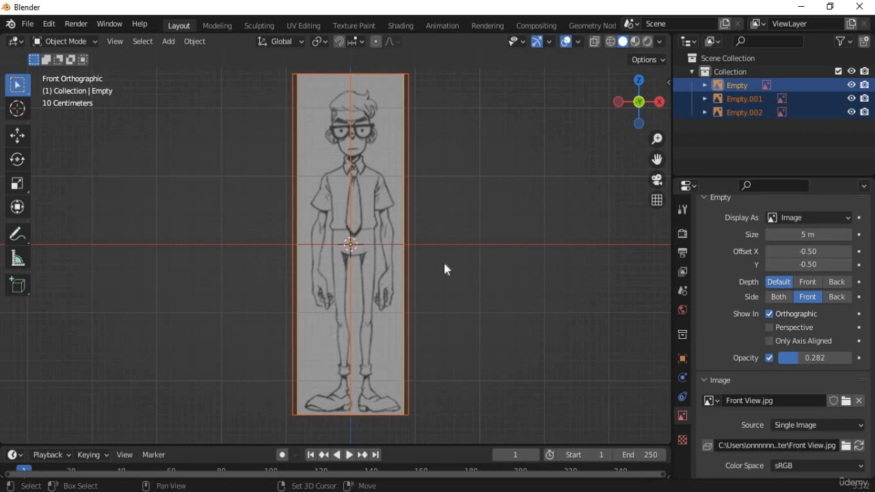
shift+middle_drag(445, 216, 443, 360)
Select the front image, then find Empty.001 (side image) and Empty.002 (back image) in the Outliner.
click(384, 149)
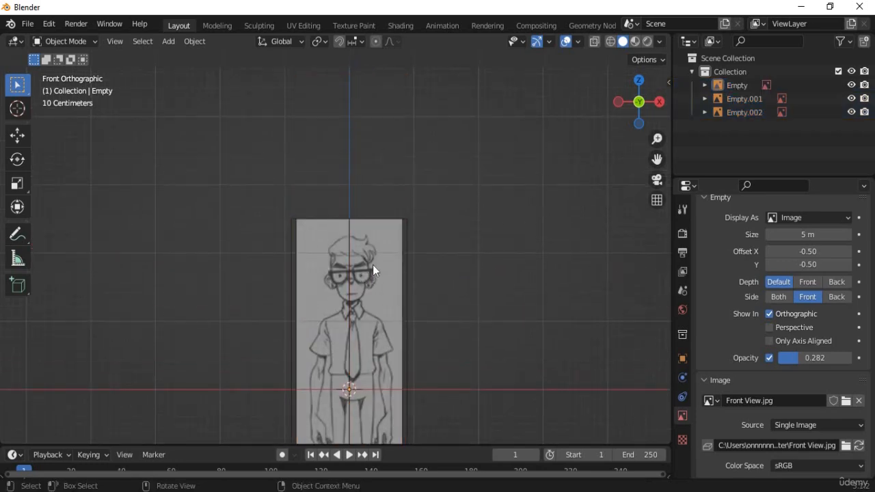
click(371, 266)
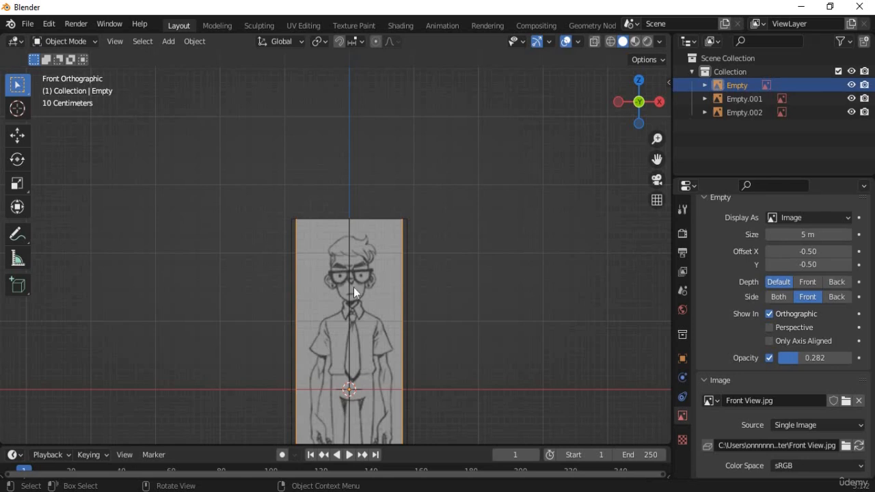
click(739, 99)
click(739, 87)
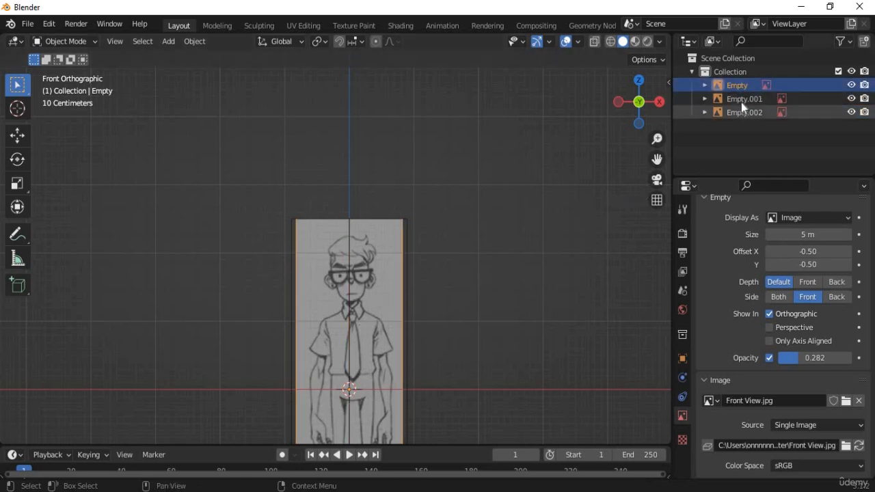
click(742, 112)
click(741, 100)
click(741, 86)
click(743, 113)
Cycle through the empties again, settling on Empty (Front View.jpg) and opening its name for editing.
click(740, 98)
click(740, 86)
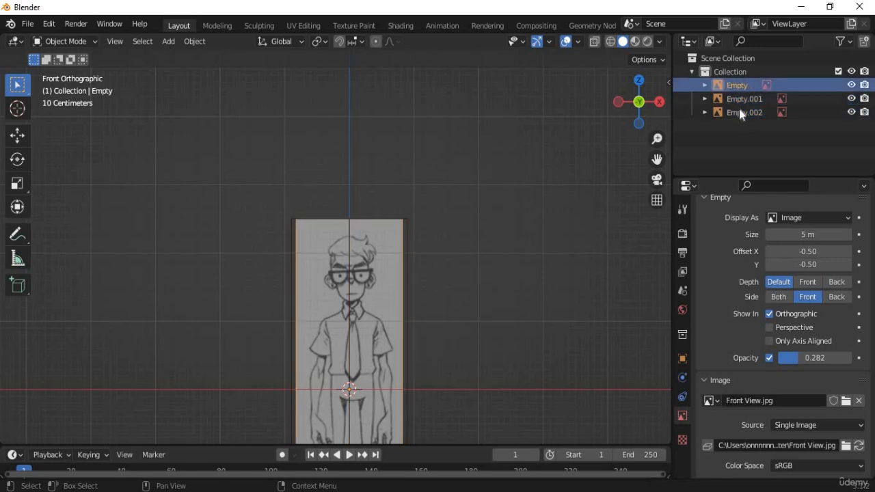
click(739, 109)
click(740, 100)
click(741, 87)
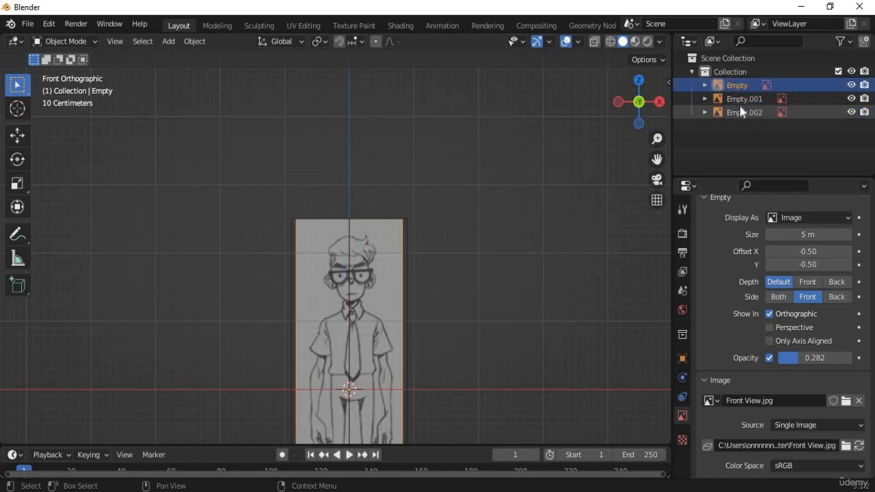
click(740, 110)
click(736, 100)
click(735, 86)
click(736, 111)
click(737, 100)
click(737, 87)
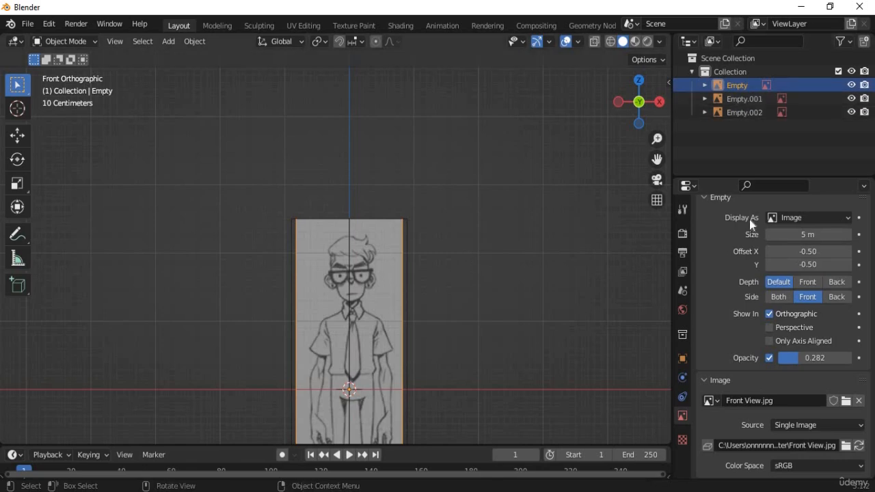
double_click(737, 85)
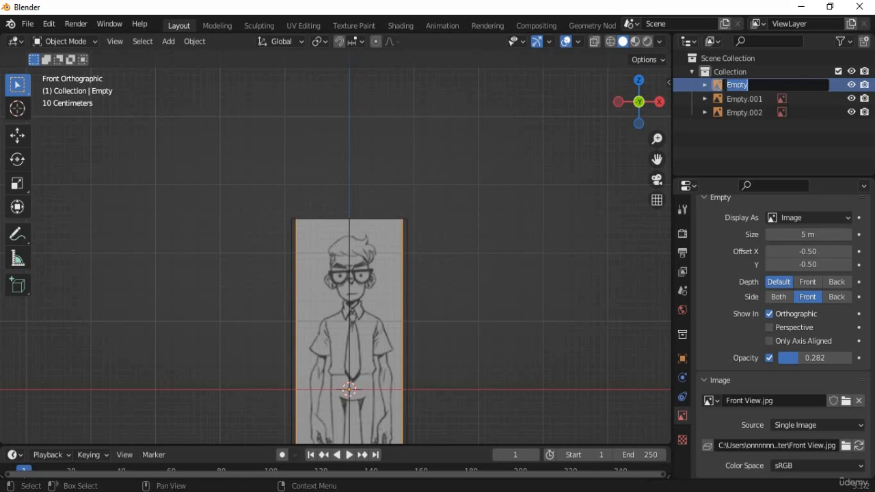
Rename Empty to FrontView and the side image's Empty.001 to SideView.
text(FrontView)
key(Return)
key(KP_3)
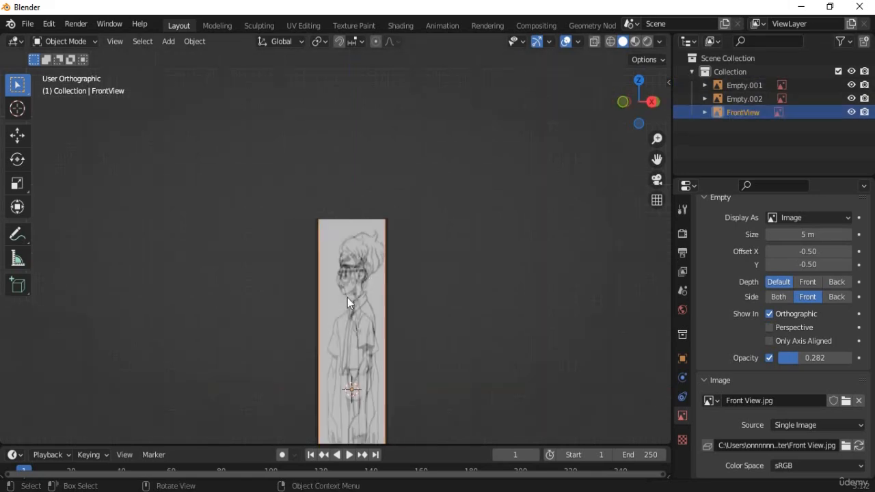
click(370, 277)
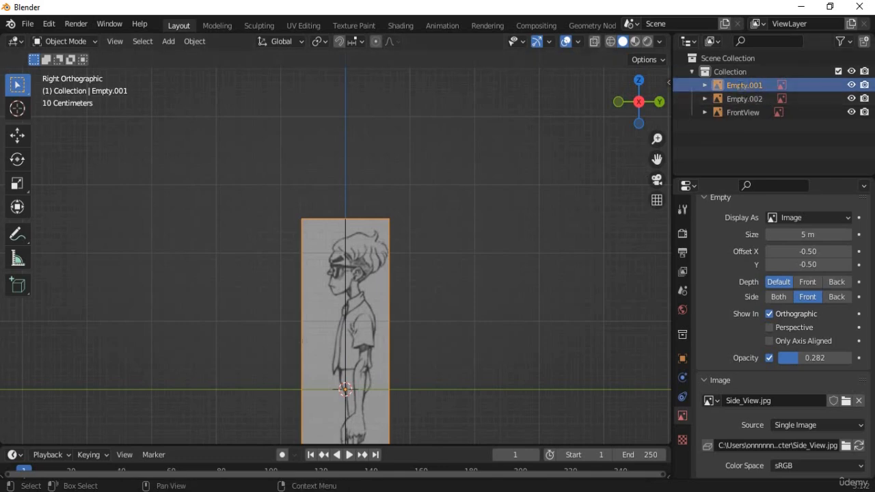
double_click(739, 86)
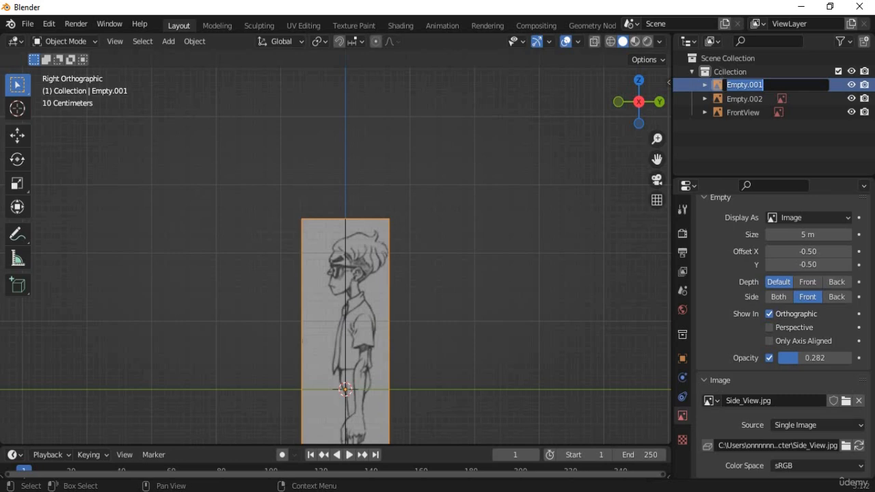
text(S)
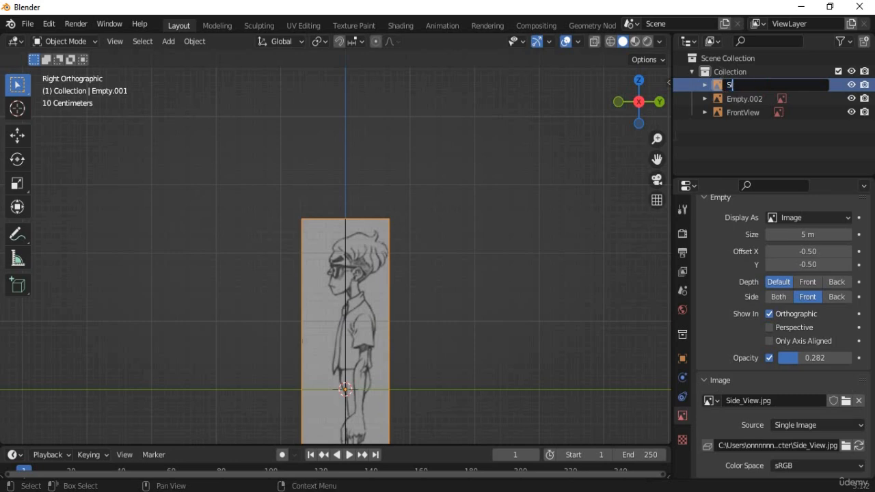
text(ideView)
key(Return)
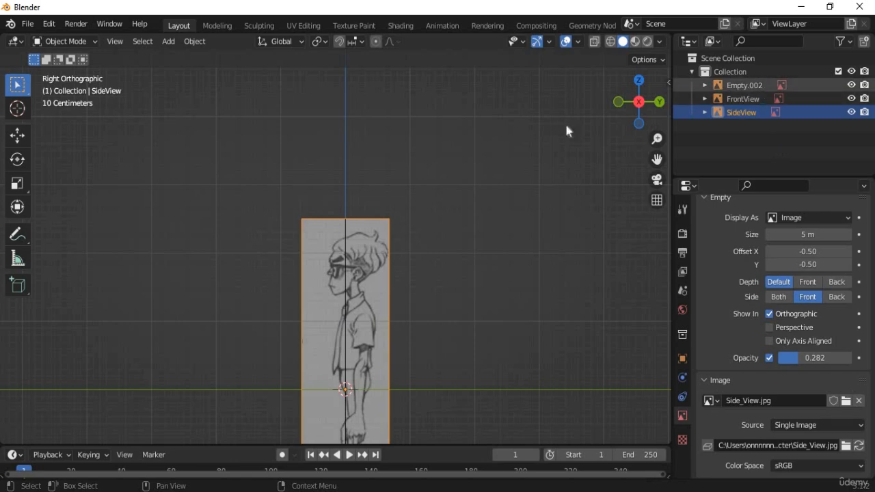
Check the back view, then rename Empty.002 to BackView and return to front view.
key(KP_1)
key(ctrl+KP_1)
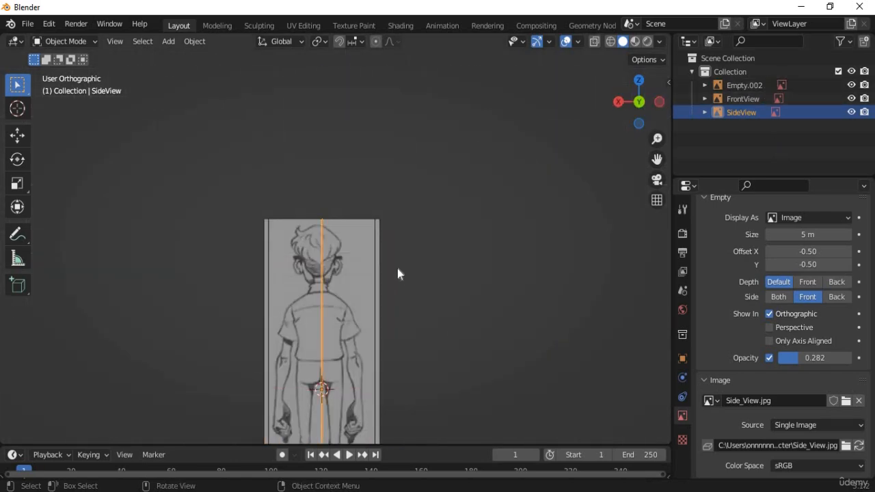
scroll(424, 287, up, 5)
shift+middle_drag(429, 301, 420, 348)
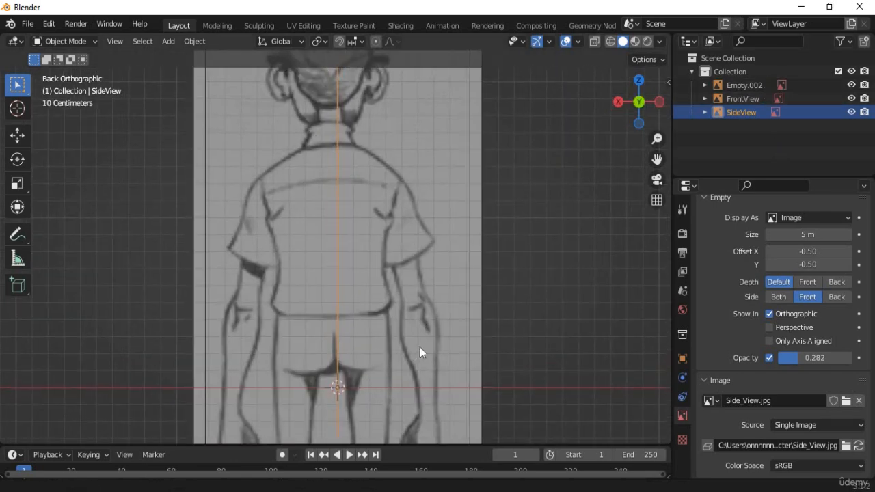
click(744, 85)
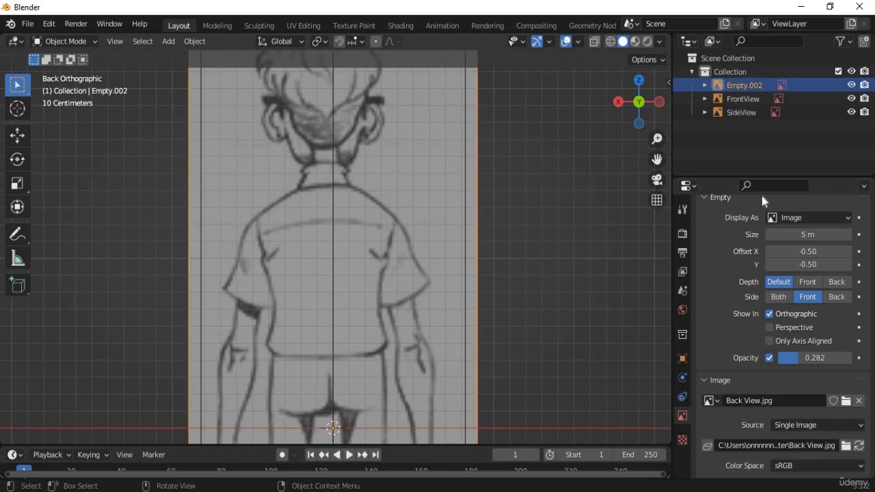
double_click(744, 85)
text(BackView)
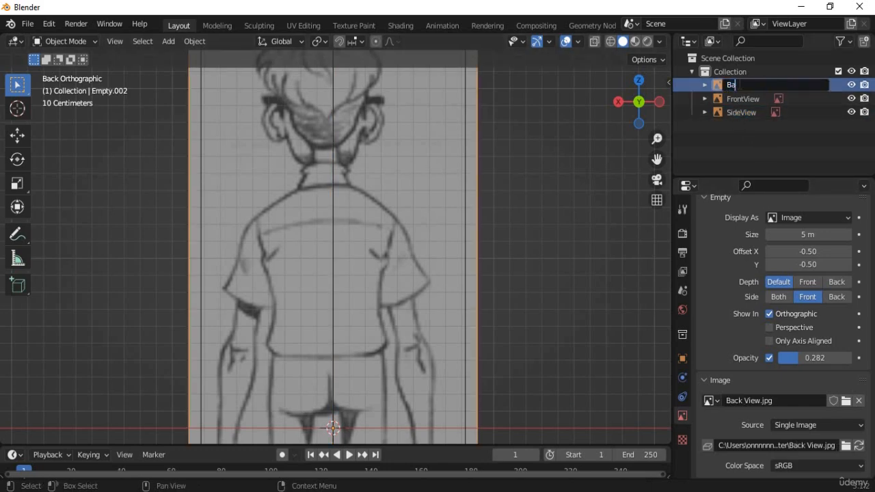
key(Return)
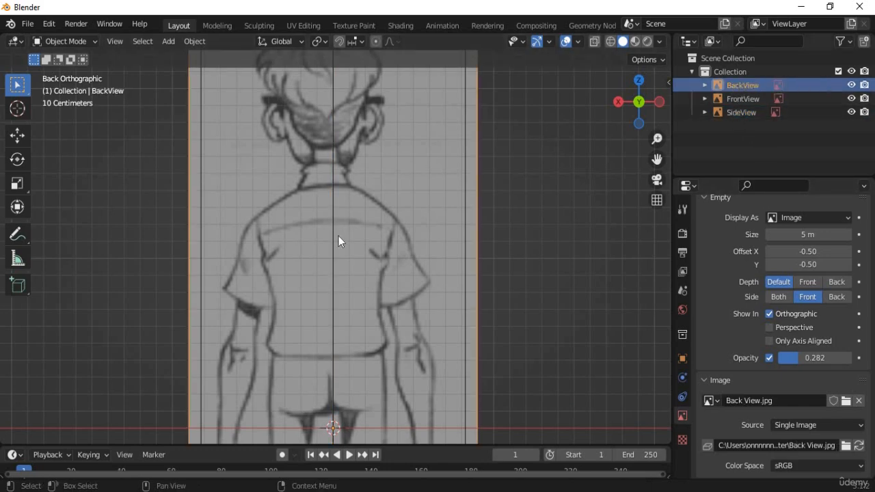
scroll(338, 236, down, 4)
key(KP_1)
Frame the figure's head and the image's top border, then select FrontView and start moving it.
scroll(352, 248, up, 4)
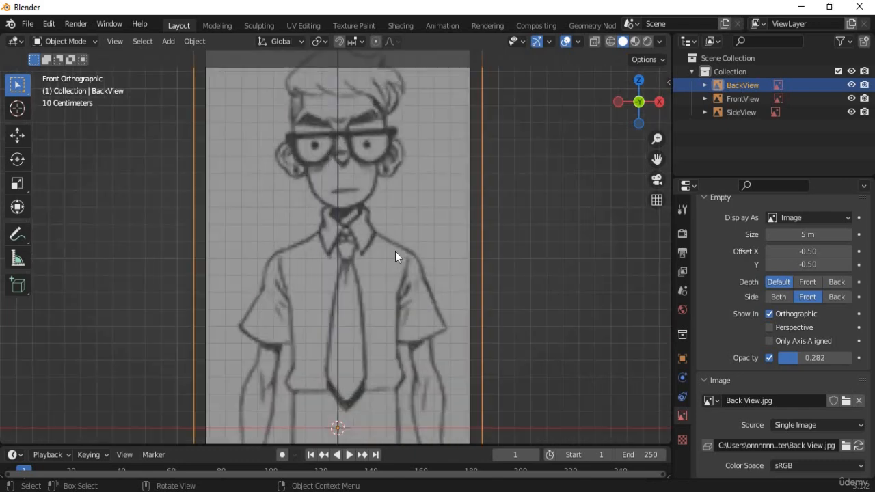
scroll(398, 252, down, 4)
shift+middle_drag(450, 312, 460, 174)
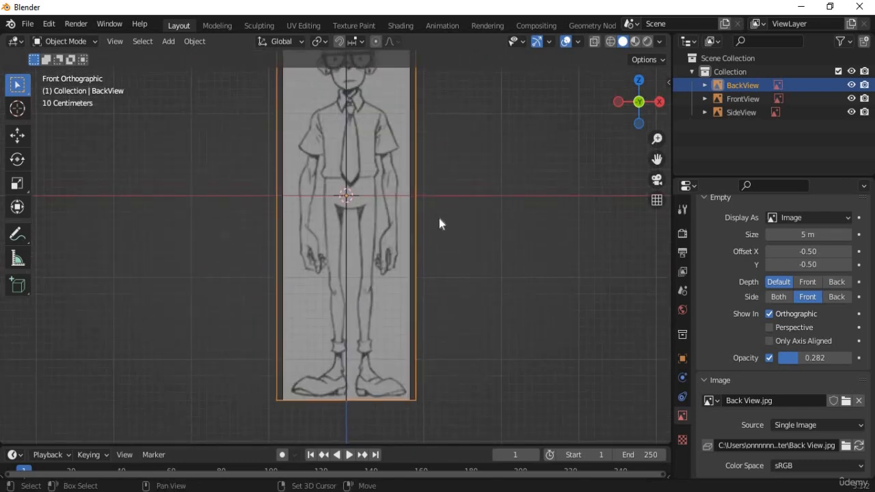
shift+middle_drag(381, 133, 378, 262)
scroll(365, 237, up, 4)
shift+middle_drag(389, 206, 383, 346)
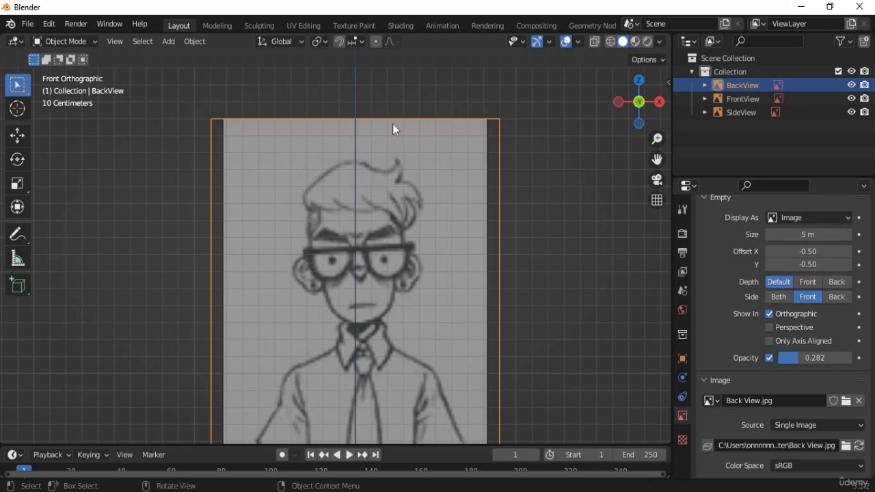
shift+middle_drag(409, 212, 416, 288)
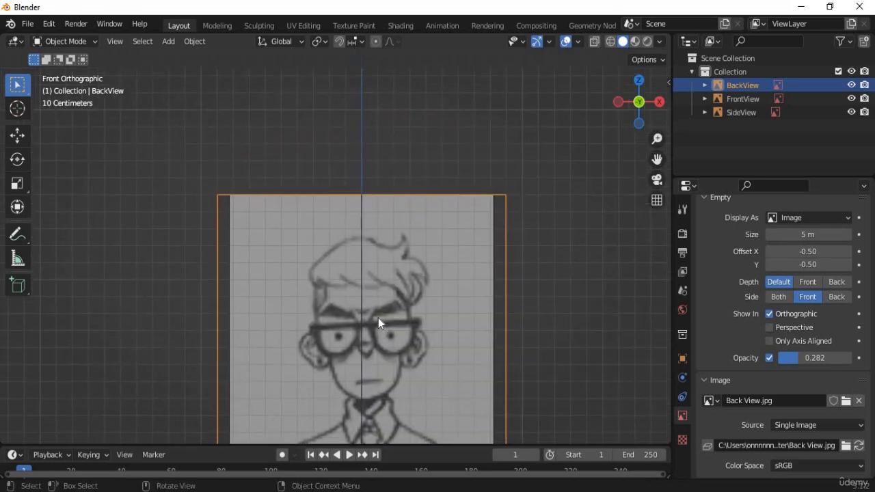
mouse_move(359, 271)
shift+middle_down()
mouse_move(350, 151)
mouse_move(335, 195)
shift+middle_up()
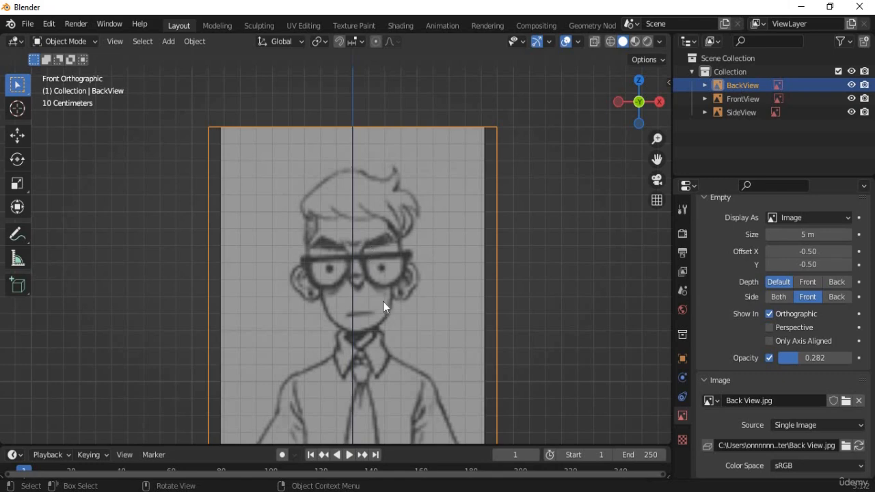
shift+middle_drag(394, 358, 397, 243)
shift+middle_drag(408, 191, 408, 220)
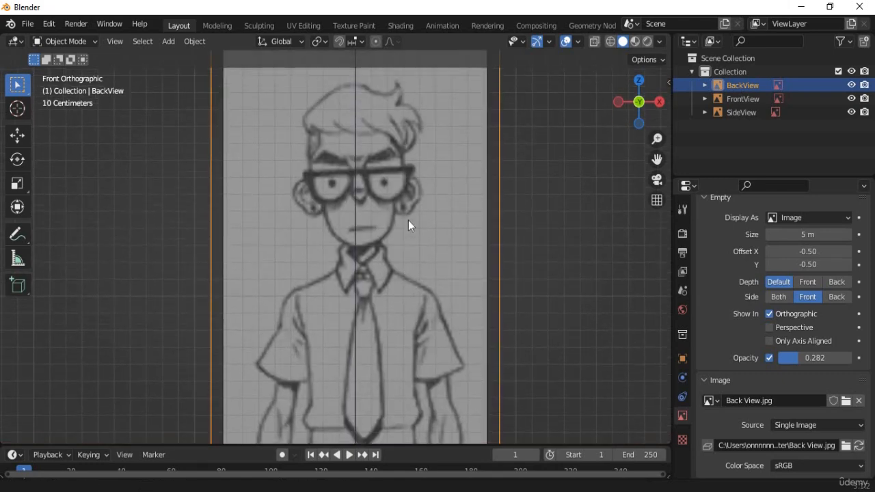
click(408, 221)
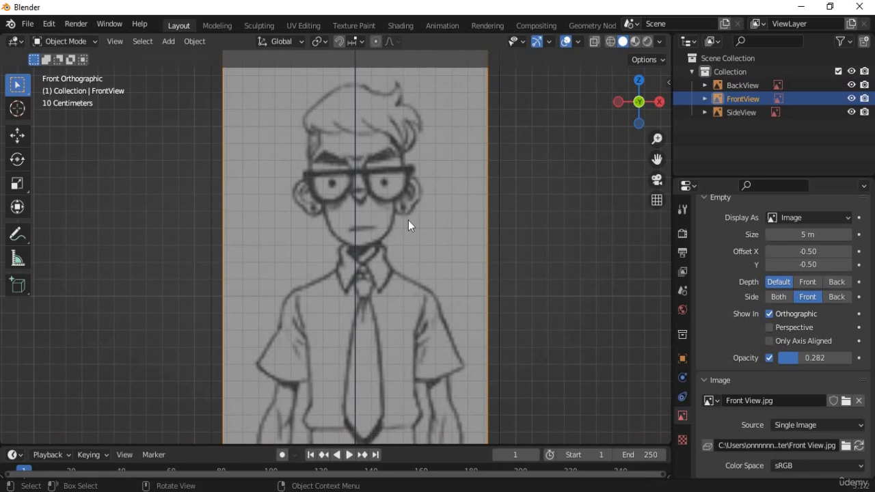
key(g)
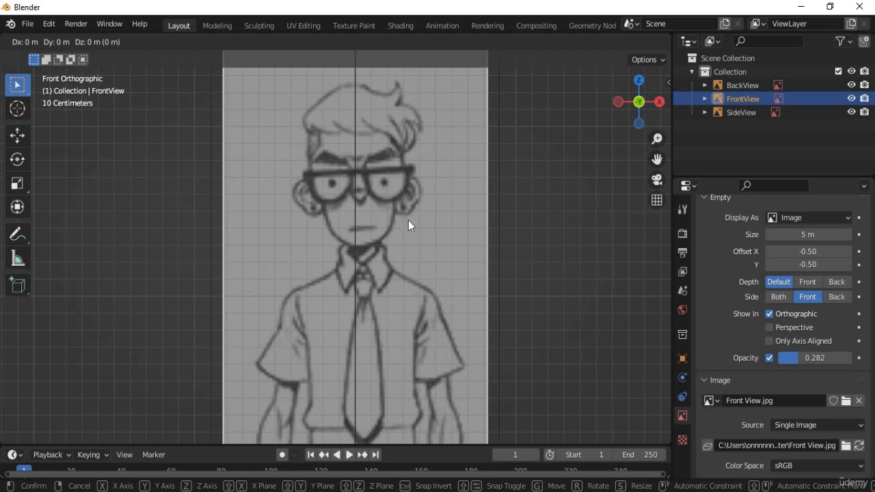
Leave FrontView in place and review its transform and view settings in the sidebar.
click(408, 221)
key(n)
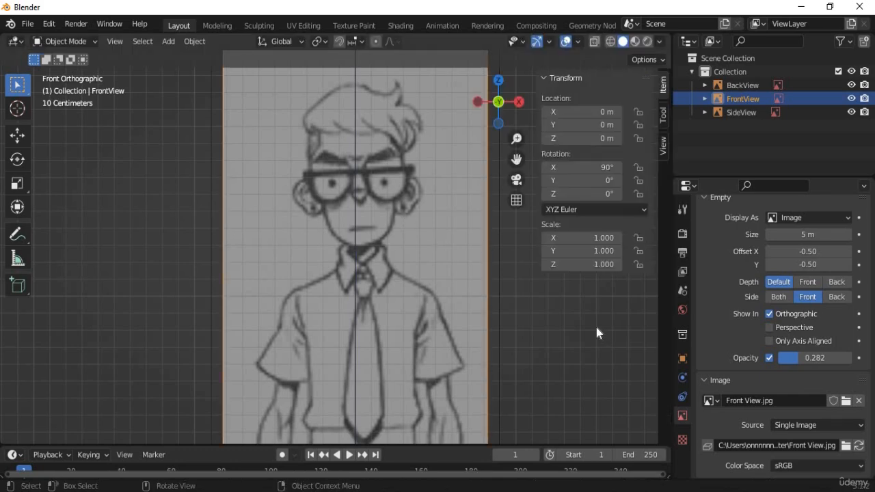
click(666, 154)
scroll(601, 352, down, 1)
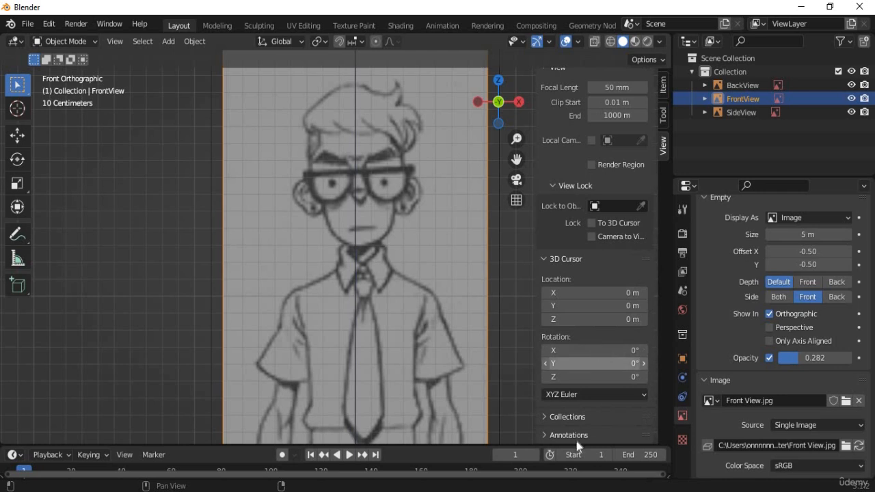
scroll(562, 417, down, 1)
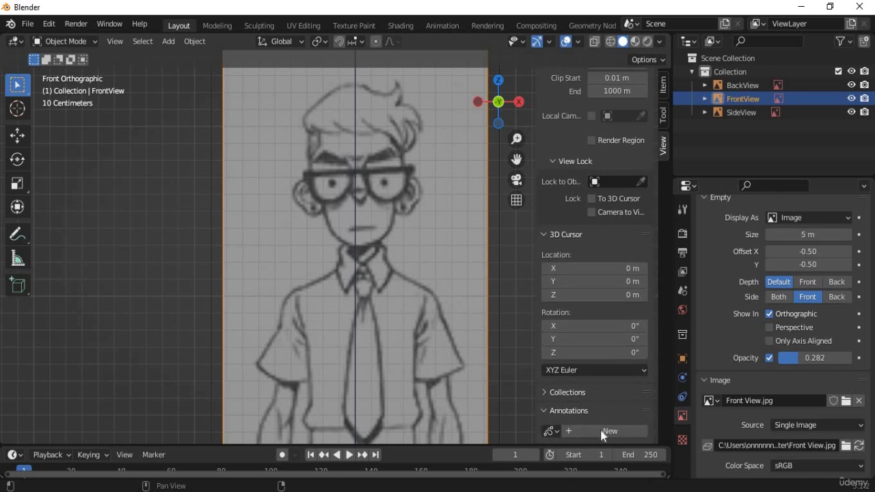
Draw a blue annotation arc and vertical strokes over the front reference with the Annotate tool.
click(17, 234)
key(n)
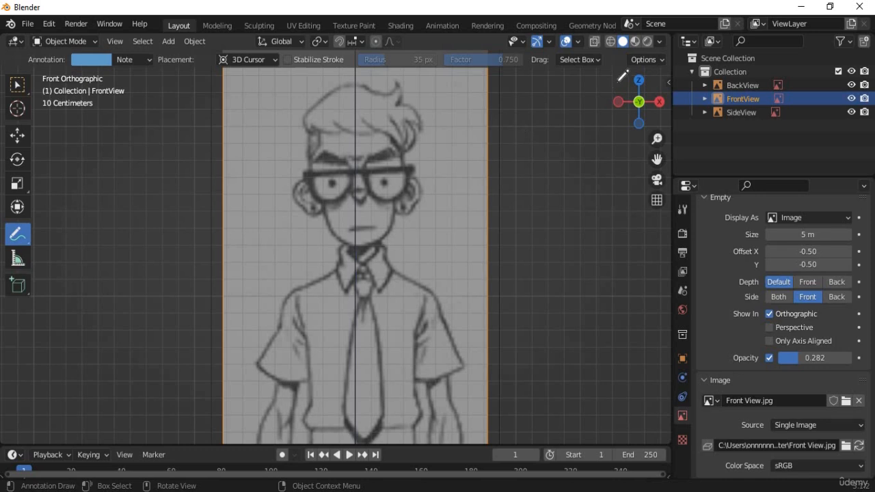
mouse_move(599, 97)
mouse_down()
mouse_move(622, 69)
mouse_move(673, 104)
mouse_move(636, 132)
mouse_move(606, 90)
mouse_move(614, 84)
mouse_up()
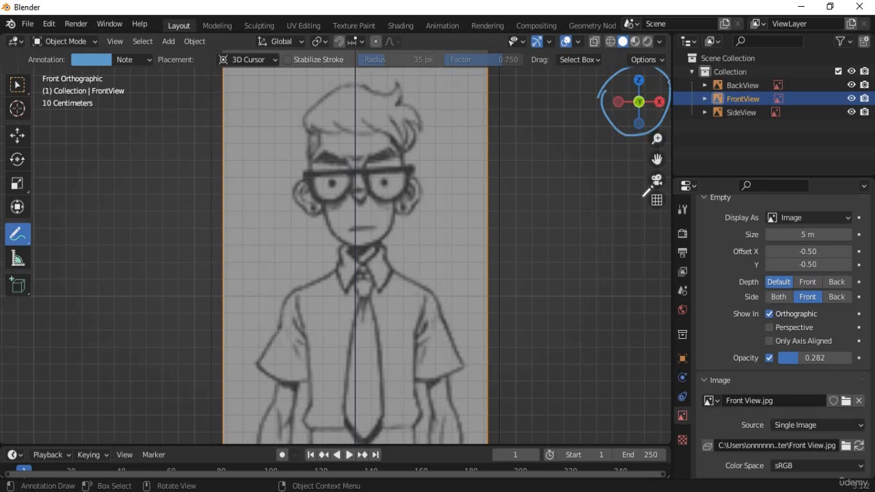
mouse_move(631, 106)
mouse_down()
mouse_move(630, 71)
mouse_move(647, 93)
mouse_move(641, 157)
mouse_move(650, 146)
mouse_up()
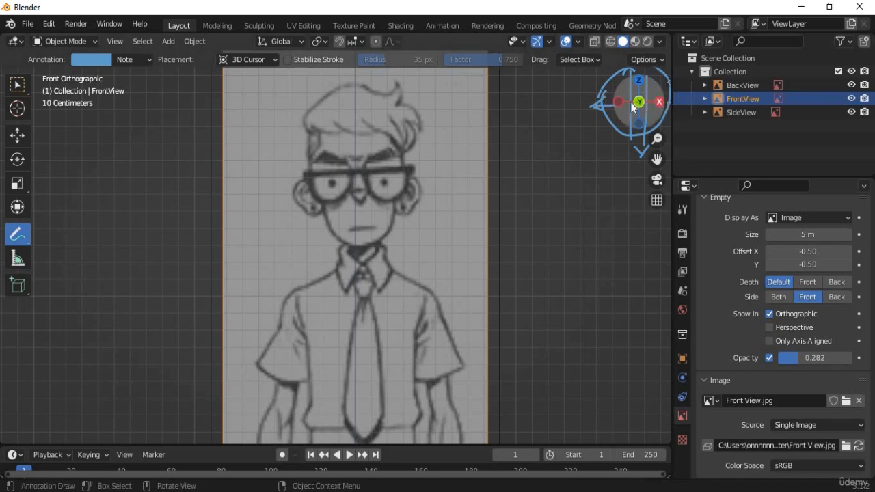
Orbit the scene into a perspective view around the origin.
middle_drag(547, 250, 590, 205)
middle_drag(599, 244, 632, 109)
scroll(611, 212, down, 2)
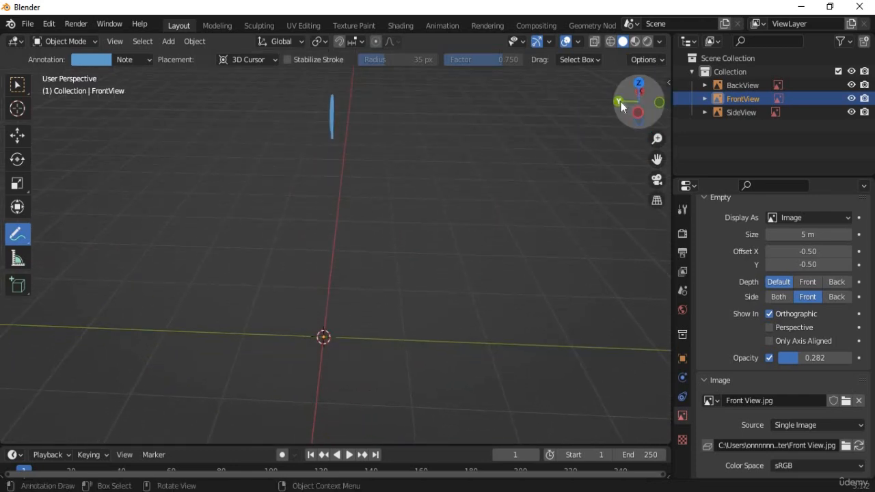
Annotate a horizontal arrow and a vertical double-headed arrow through the origin.
mouse_move(196, 319)
mouse_down()
mouse_move(601, 330)
mouse_move(507, 354)
mouse_up()
mouse_move(198, 306)
mouse_down()
mouse_move(146, 314)
mouse_move(301, 383)
mouse_up()
drag(361, 138, 333, 396)
mouse_move(314, 181)
mouse_down()
mouse_move(370, 125)
mouse_move(399, 181)
mouse_up()
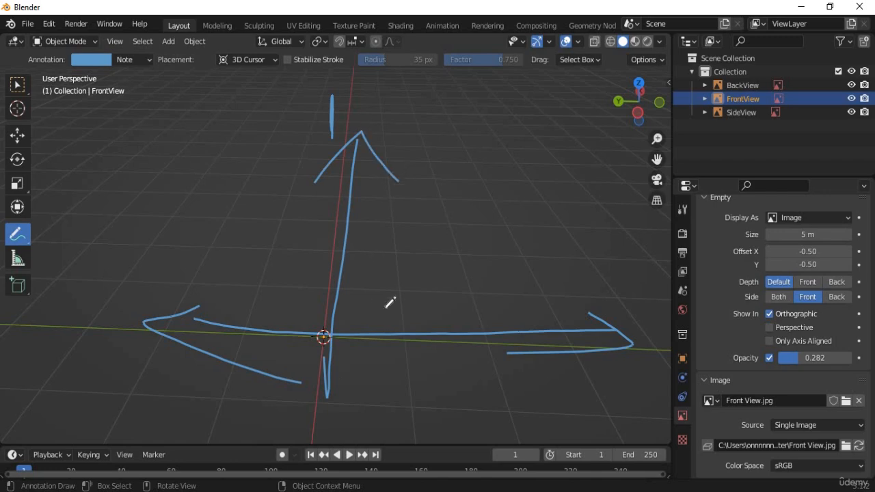
shift+middle_drag(393, 316, 400, 205)
drag(288, 278, 342, 331)
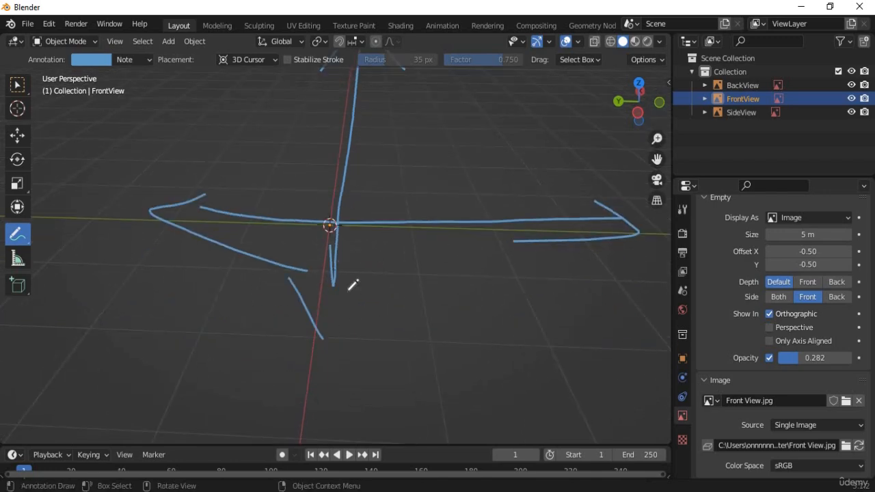
drag(369, 266, 313, 338)
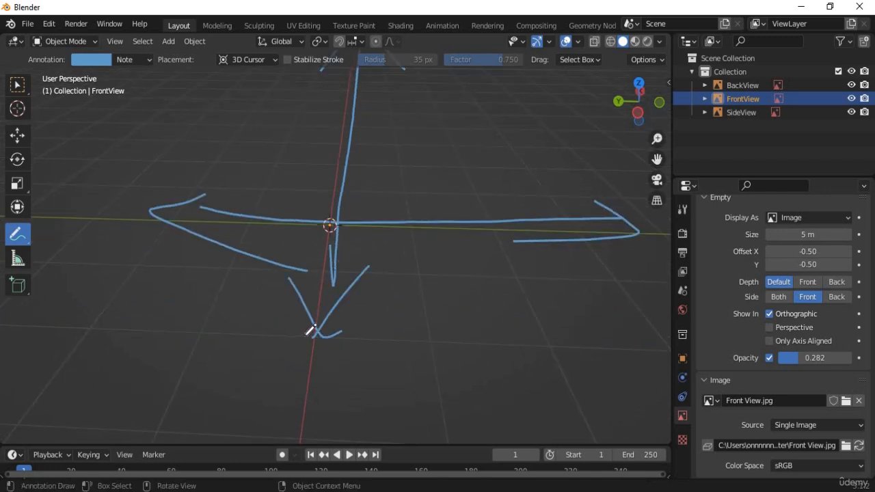
Orbit until the arrow is edge-on, then draw a new vertical line with a lower arrowhead.
mouse_move(374, 273)
middle_down()
mouse_move(377, 213)
mouse_move(383, 284)
middle_up()
shift+middle_drag(387, 231, 379, 355)
mouse_move(378, 314)
middle_down()
mouse_move(382, 338)
mouse_move(508, 310)
mouse_move(412, 317)
mouse_move(431, 168)
mouse_move(352, 207)
middle_up()
mouse_move(342, 239)
middle_down()
mouse_move(393, 160)
mouse_move(372, 236)
middle_up()
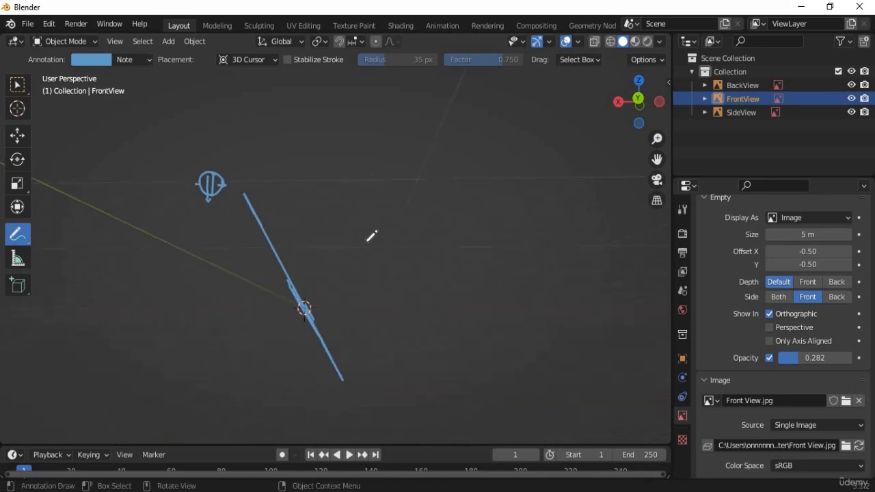
drag(363, 336, 365, 130)
drag(344, 322, 388, 370)
drag(393, 304, 378, 395)
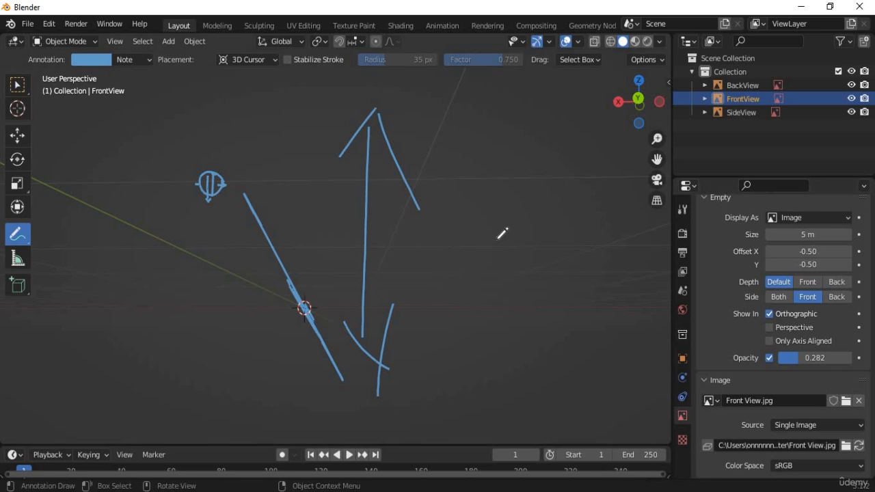
Delete the annotation layer, switch back to Select Box, and return to front orthographic view.
key(n)
click(642, 431)
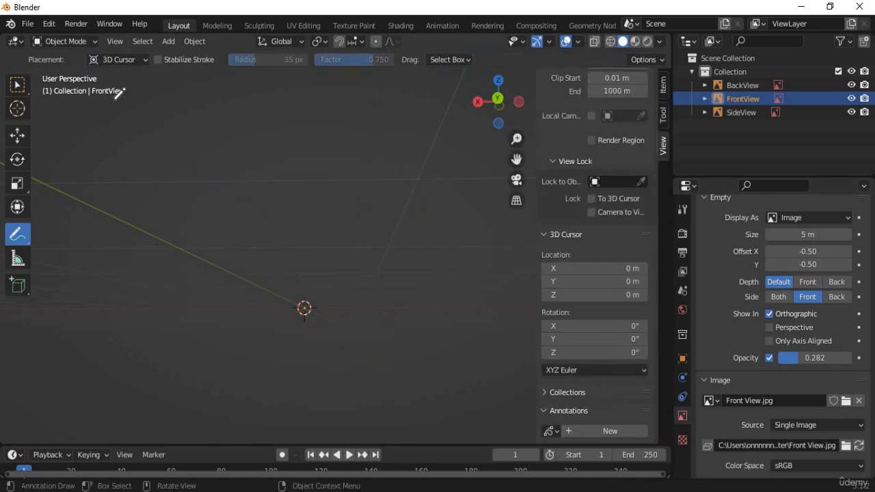
click(17, 86)
key(n)
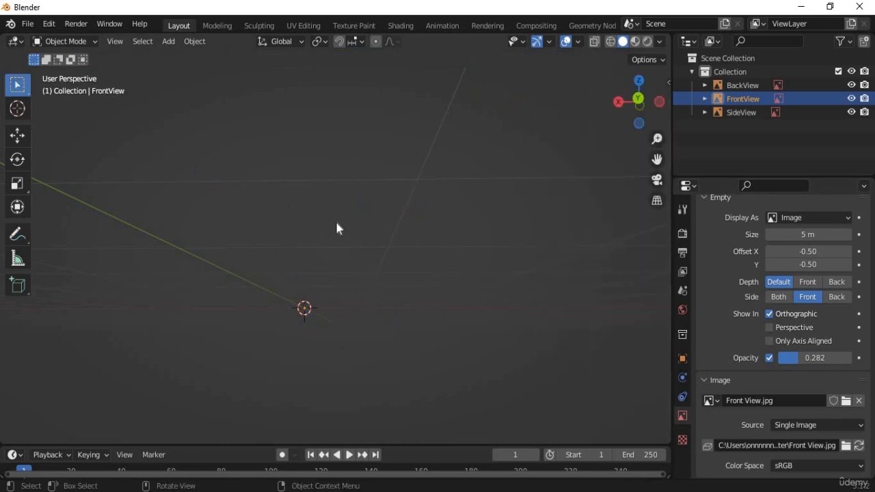
middle_drag(335, 222, 416, 181)
key(KP_5)
key(KP_1)
scroll(430, 341, up, 1)
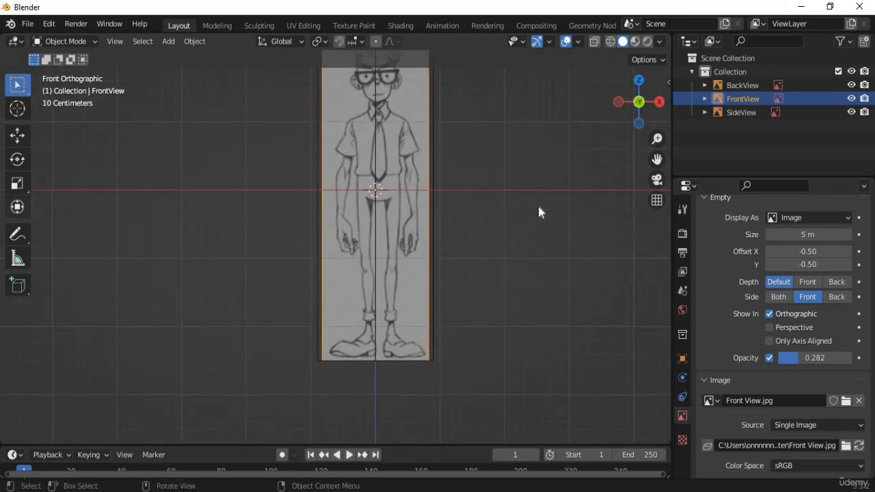
Raise FrontView along Z, then nudge it down so its feet sit on the ground line.
key(g)
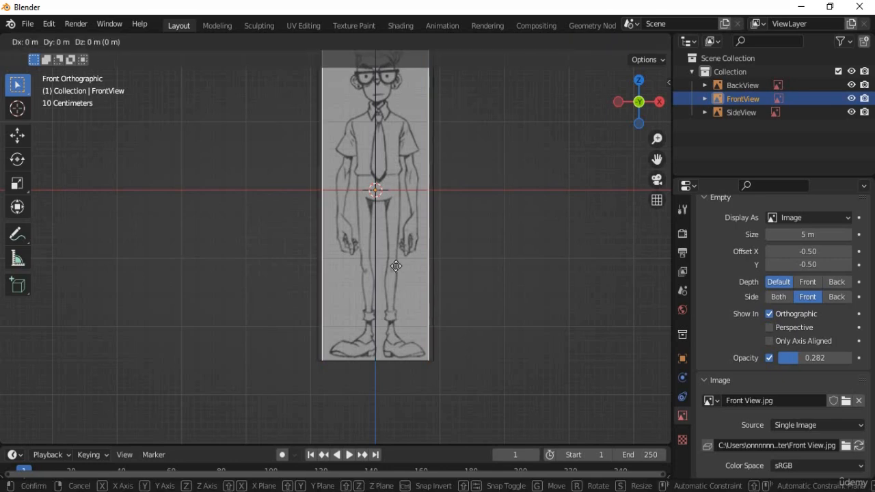
key(x)
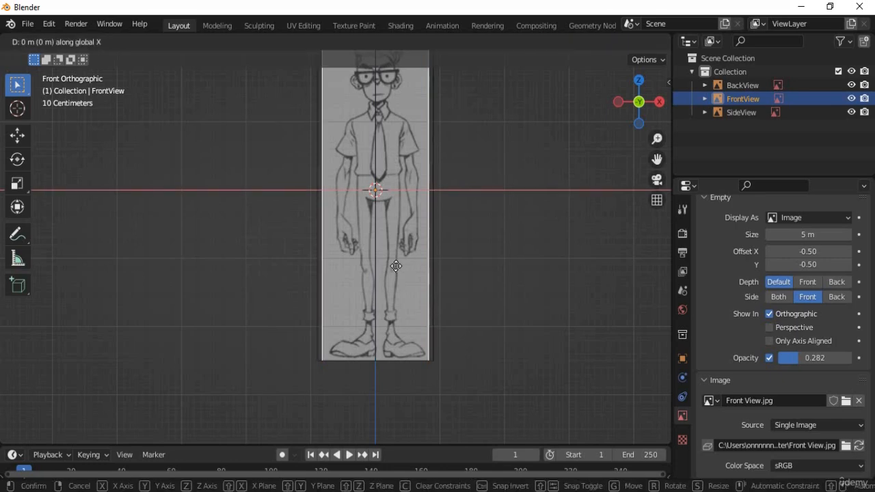
key(z)
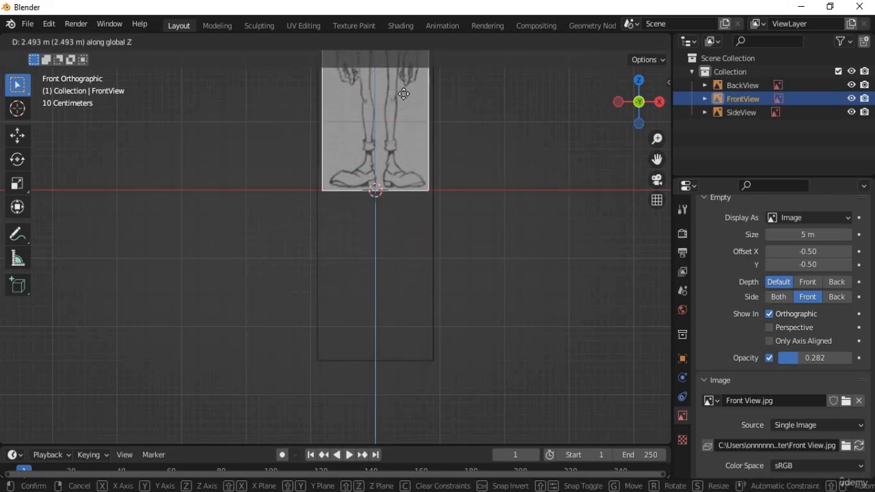
click(403, 97)
mouse_move(411, 249)
shift+middle_down()
mouse_move(412, 407)
mouse_move(419, 255)
shift+middle_up()
scroll(417, 403, up, 4)
scroll(442, 323, up, 3)
shift+middle_drag(508, 349, 337, 237)
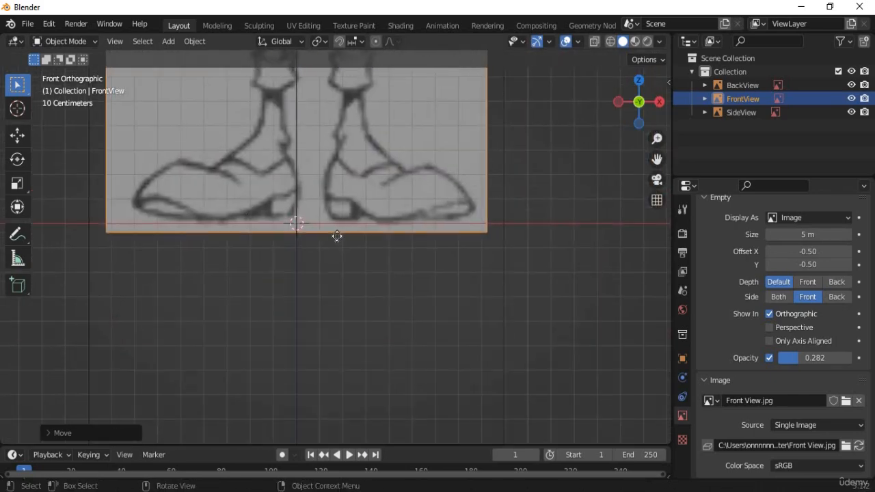
key(g)
key(z)
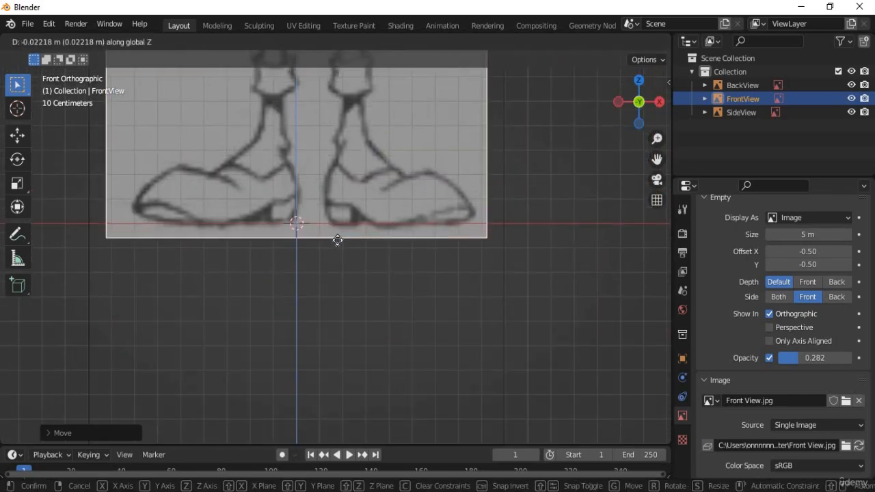
click(338, 240)
In the right side view, move SideView along Z so its shoes rest on the ground line.
key(KP_3)
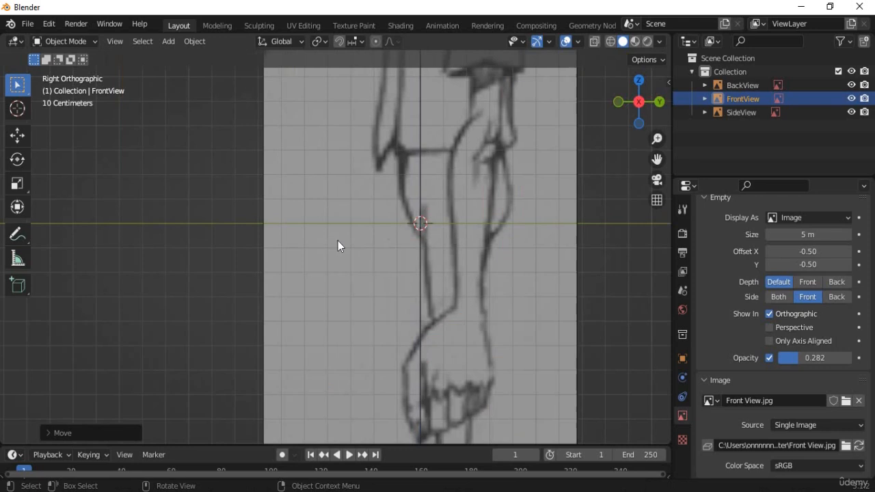
scroll(392, 315, down, 8)
click(389, 302)
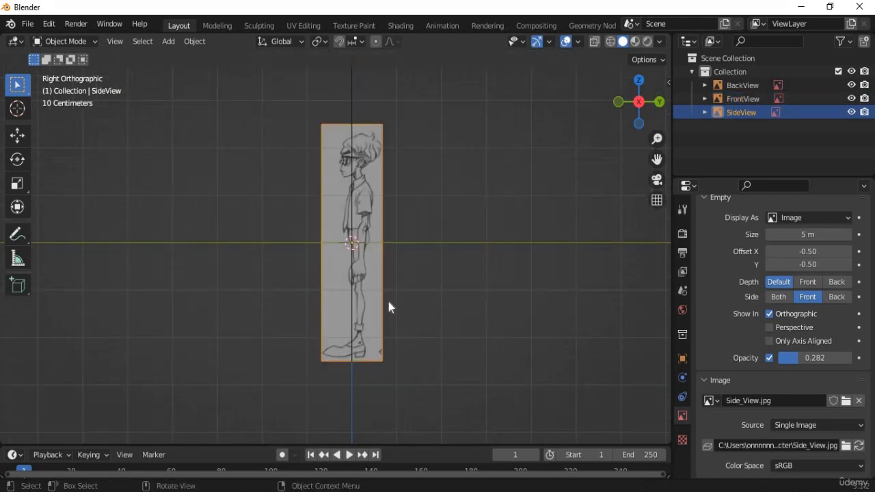
key(g)
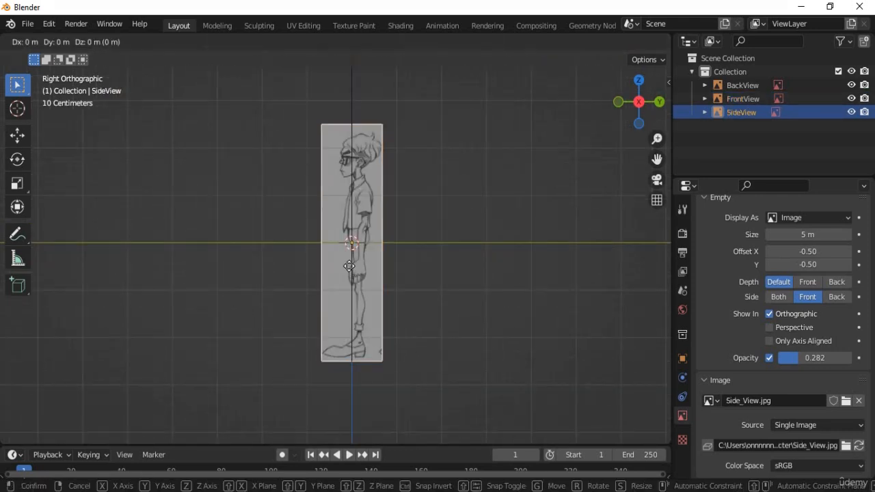
key(z)
click(353, 245)
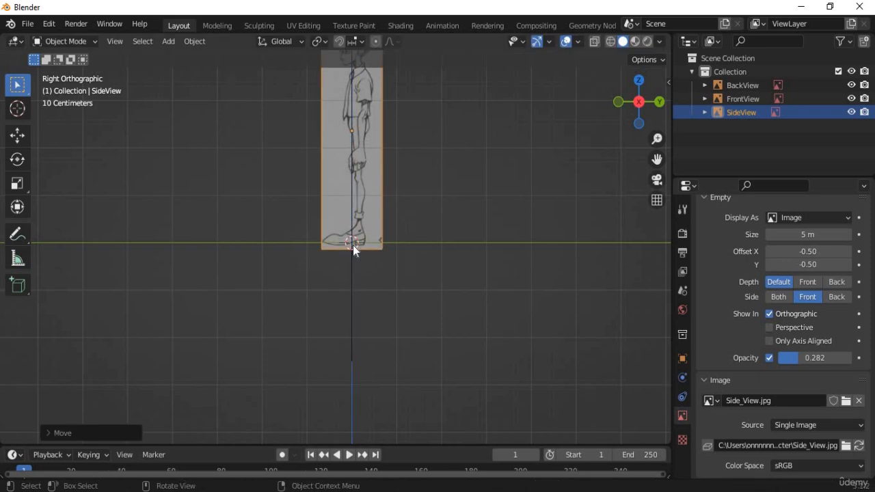
scroll(370, 281, up, 8)
key(g)
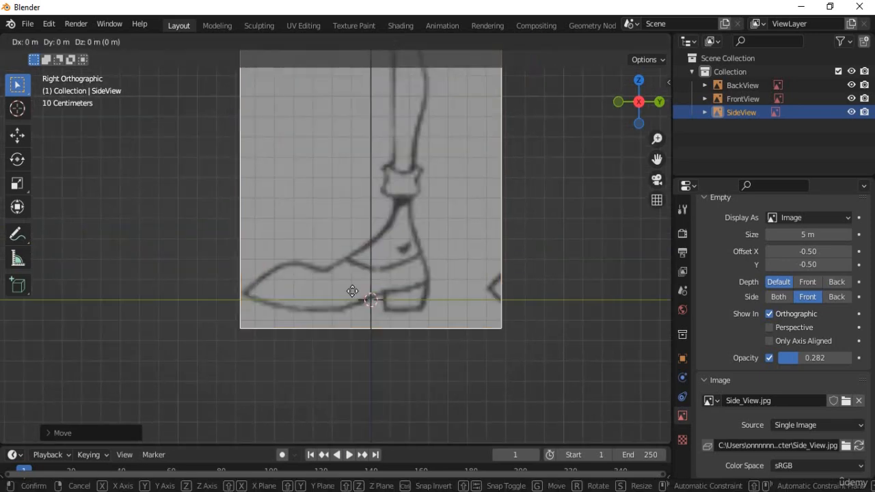
key(z)
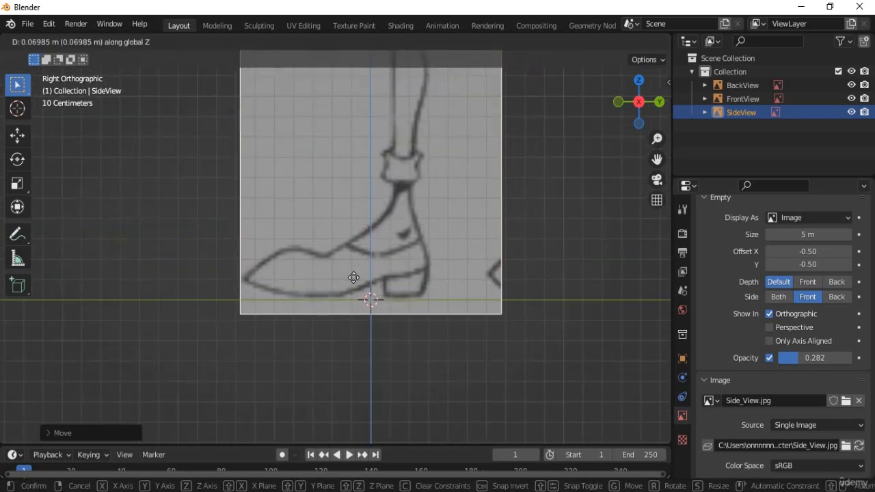
click(392, 329)
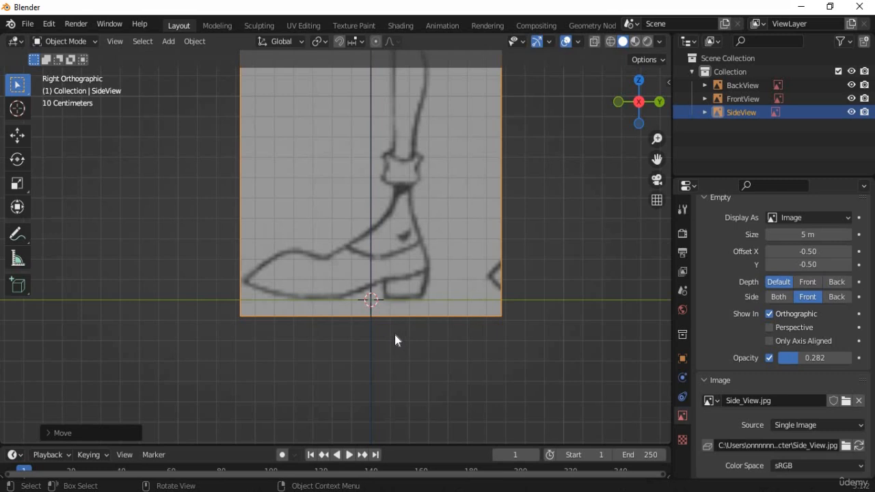
key(KP_1)
key(ctrl+KP_1)
Move BackView along Z so the character's feet rest on the ground line.
scroll(390, 357, down, 3)
click(391, 361)
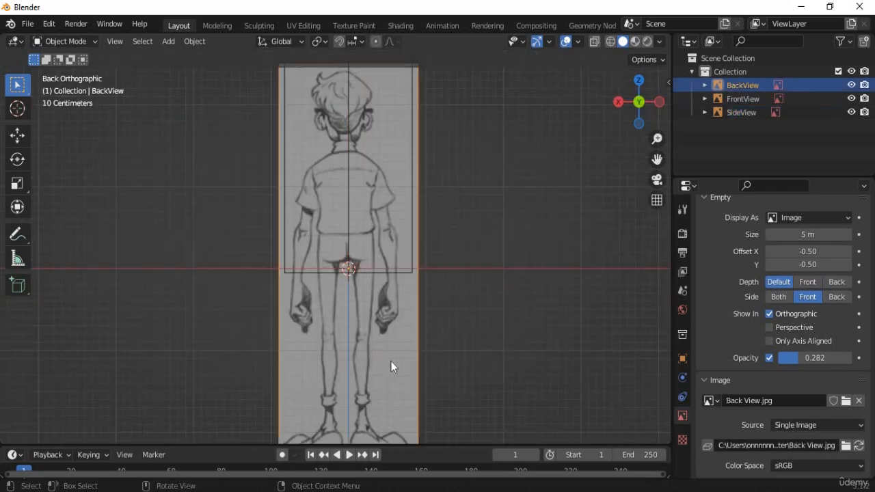
key(g)
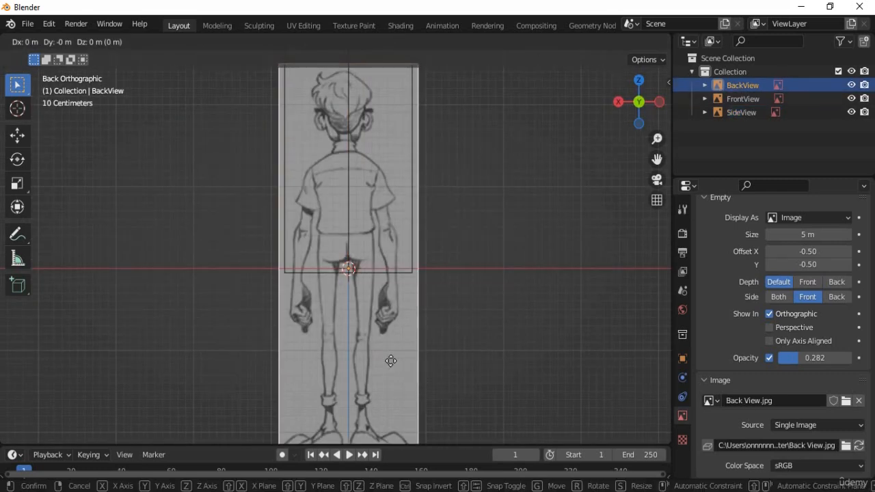
key(z)
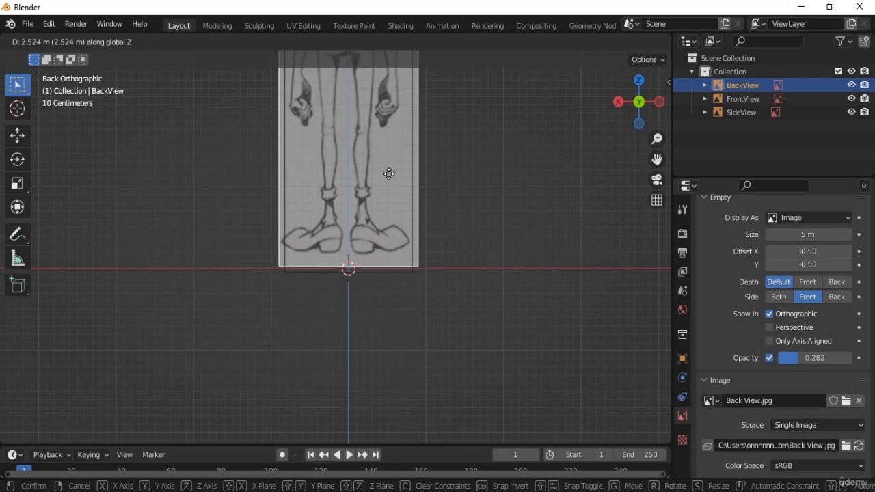
click(379, 318)
scroll(381, 320, up, 2)
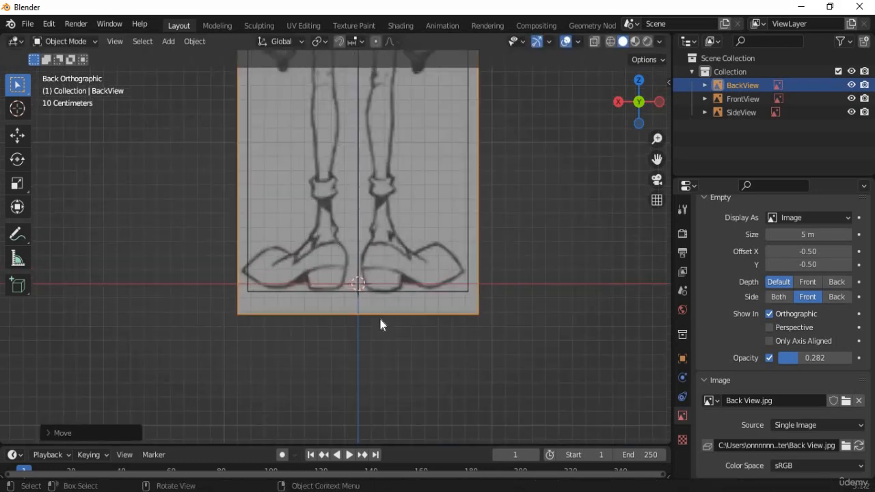
scroll(380, 320, up, 3)
key(g)
key(z)
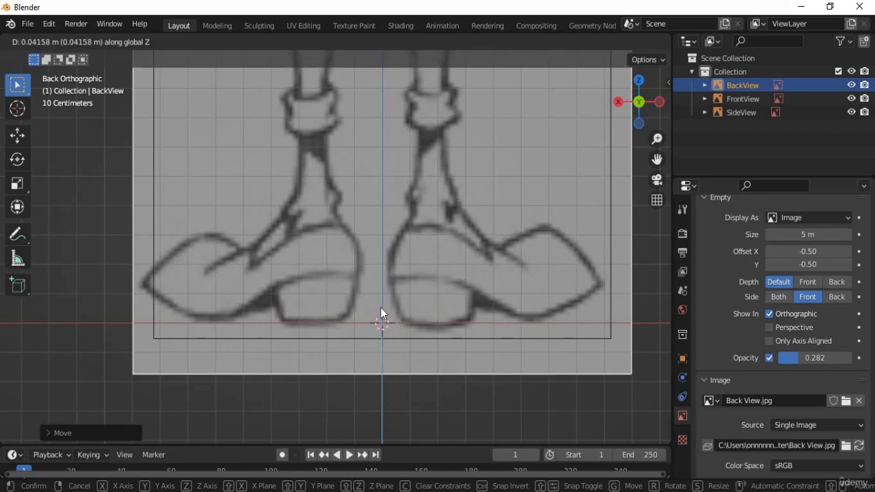
click(383, 309)
Frame the head and shoulders, then shift BackView along X to centre it.
scroll(383, 308, down, 13)
shift+middle_drag(380, 186, 360, 273)
scroll(362, 390, up, 2)
scroll(362, 390, up, 2)
scroll(360, 275, up, 6)
shift+middle_drag(411, 330, 464, 355)
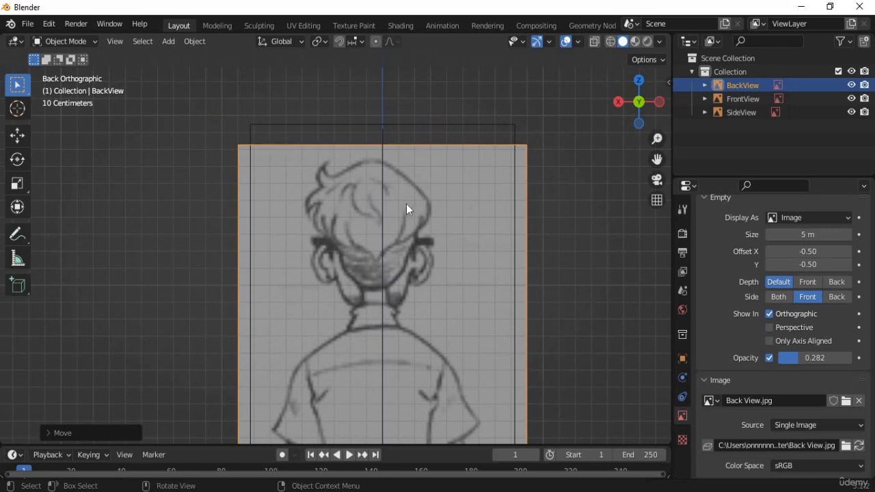
key(g)
key(x)
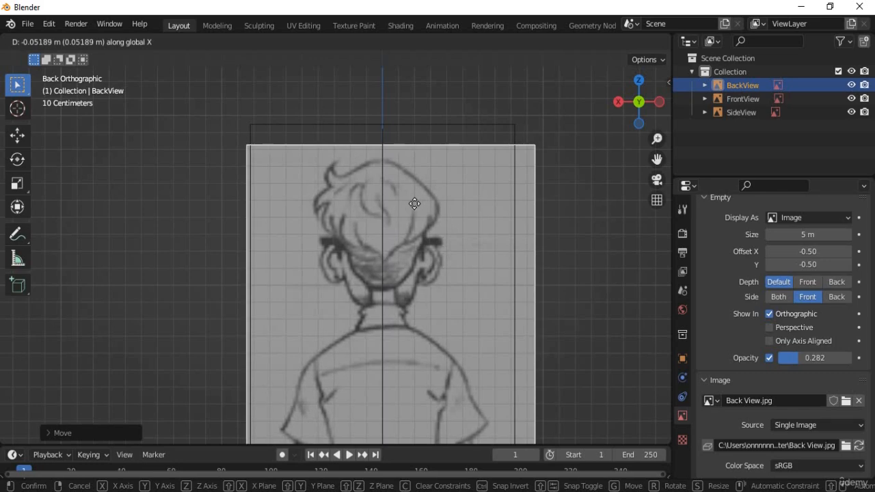
click(415, 204)
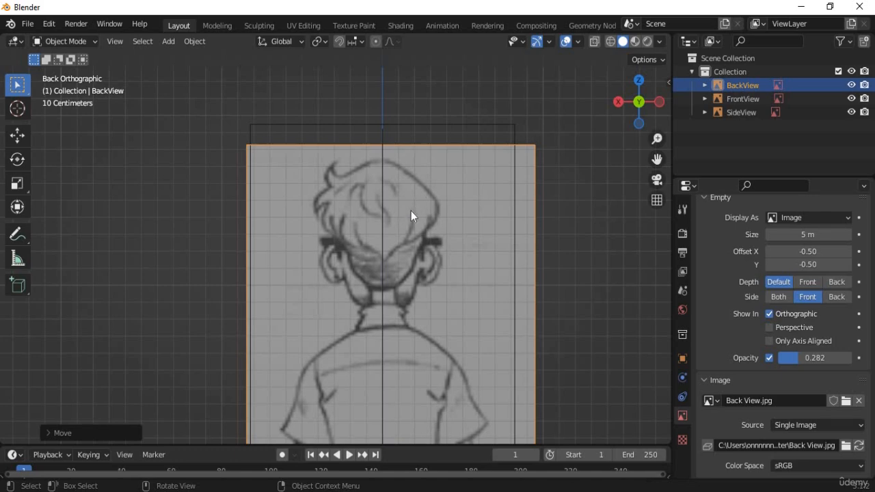
scroll(414, 315, up, 3)
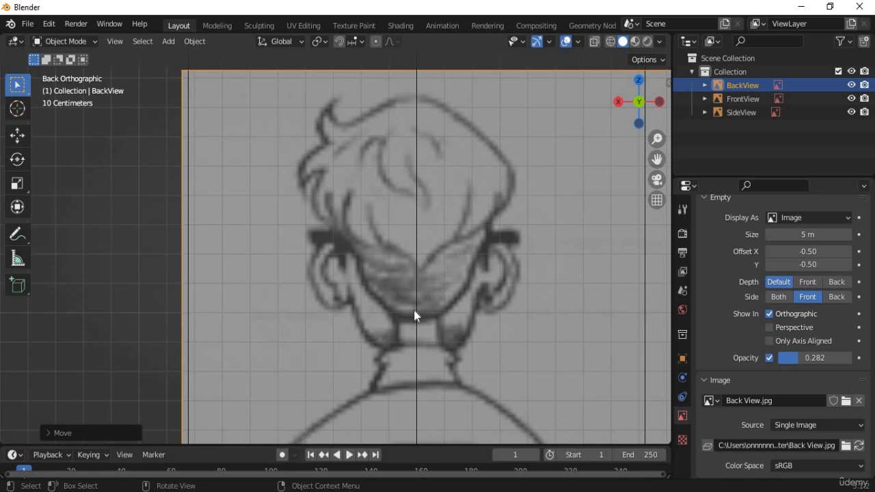
scroll(416, 282, down, 2)
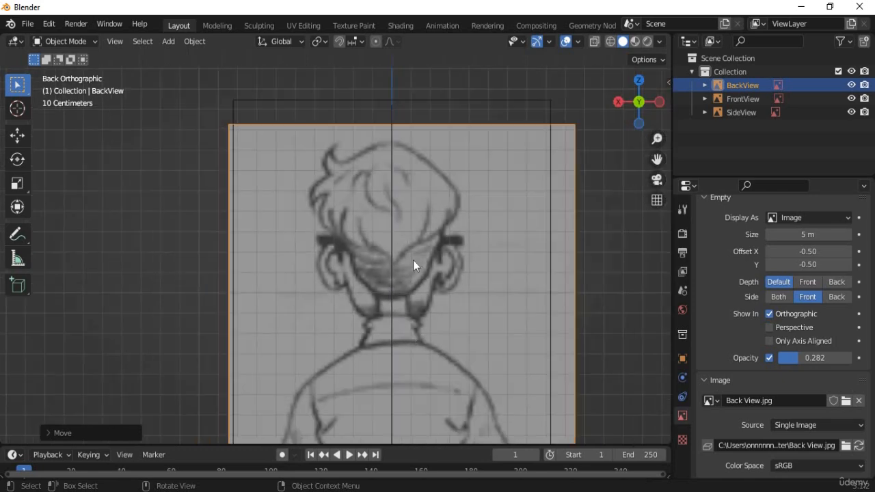
scroll(418, 290, down, 6)
shift+middle_drag(427, 252, 439, 195)
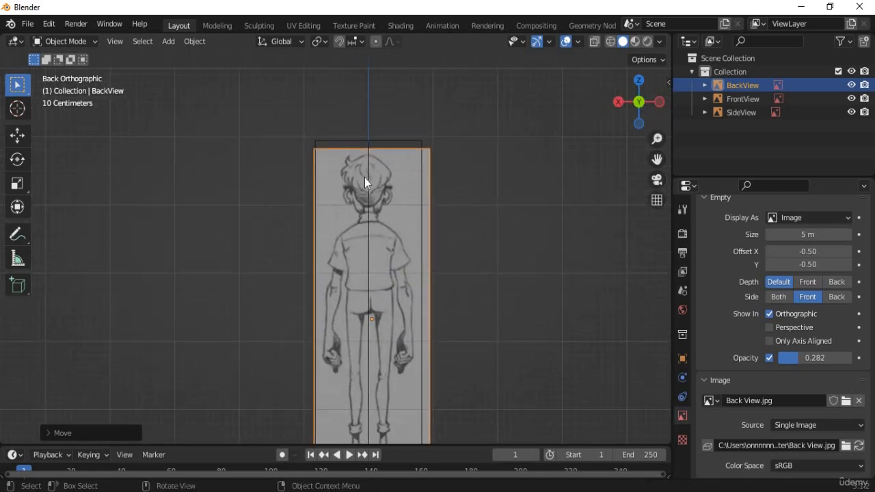
In front view, shift the front reference image along X to centre the character.
key(KP_1)
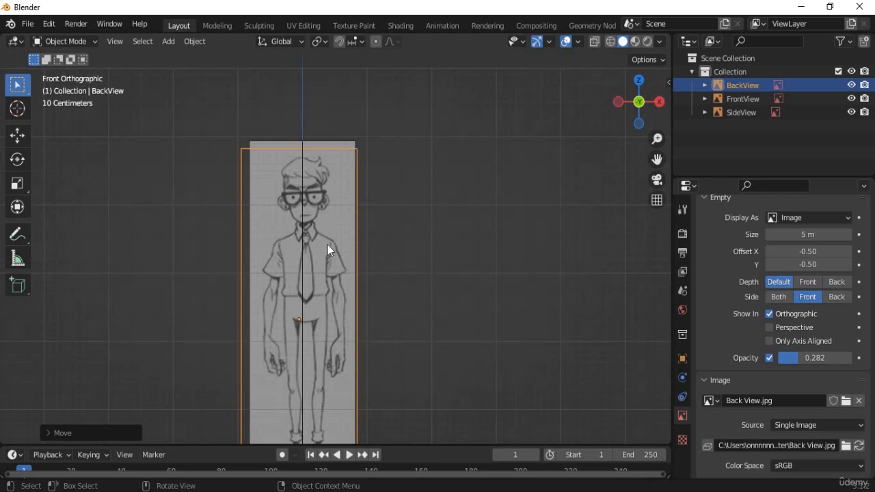
scroll(328, 245, up, 4)
click(353, 195)
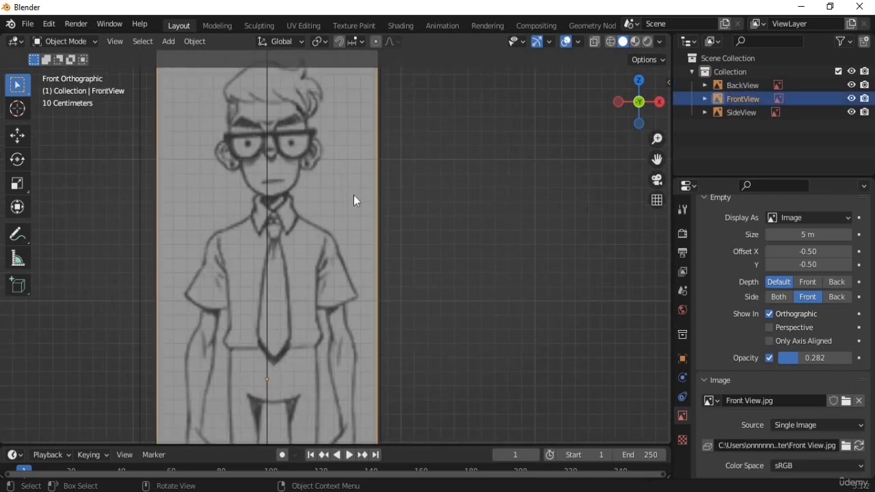
key(g)
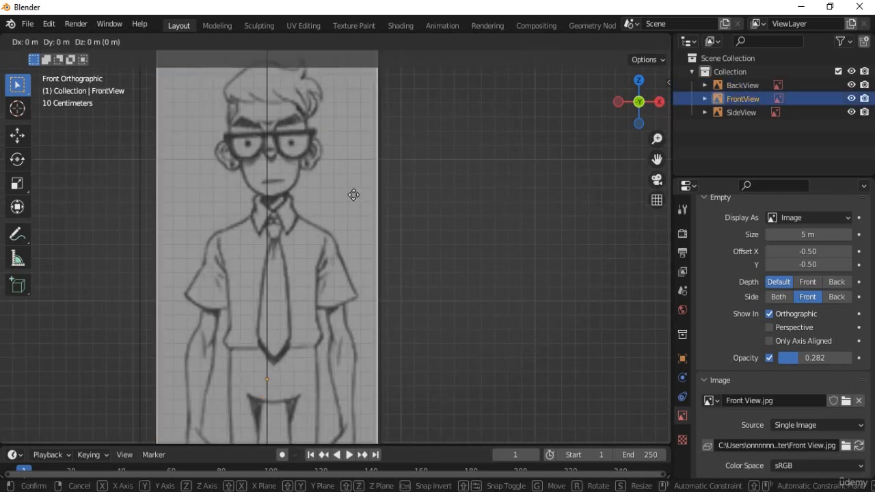
key(x)
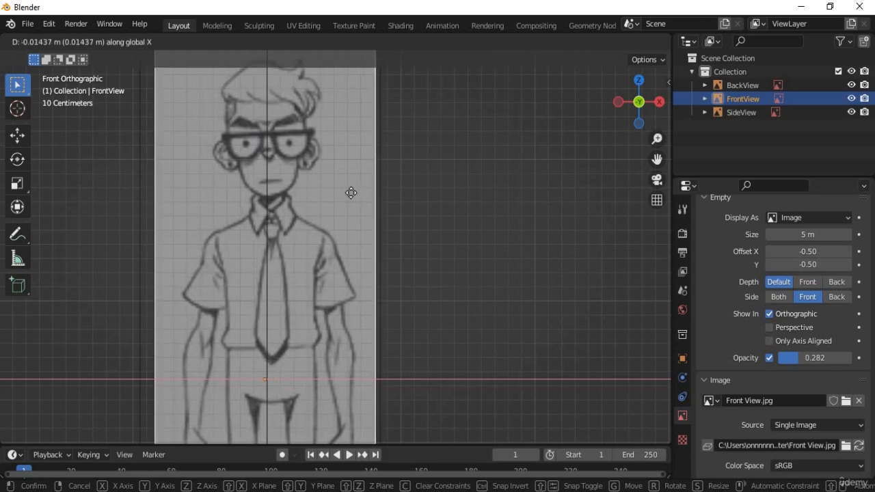
click(351, 195)
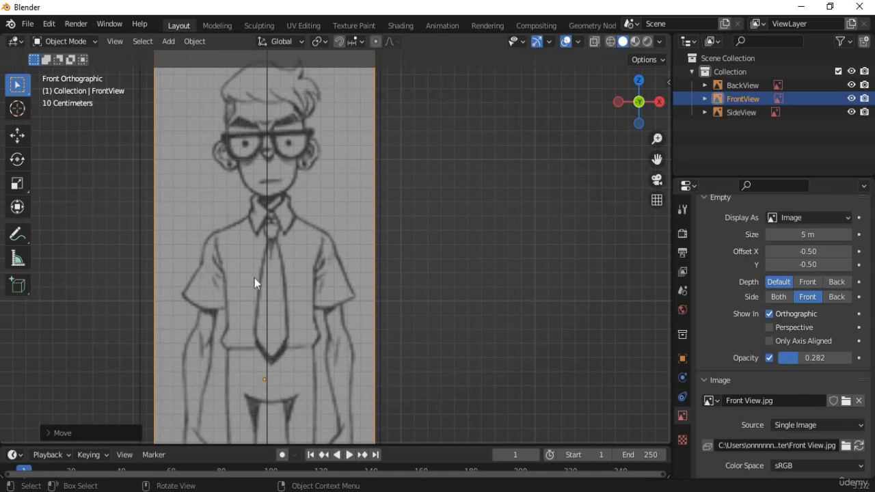
Pan over the shirt, tie and face to check centring, then switch to the back and right views.
shift+middle_drag(321, 228, 408, 312)
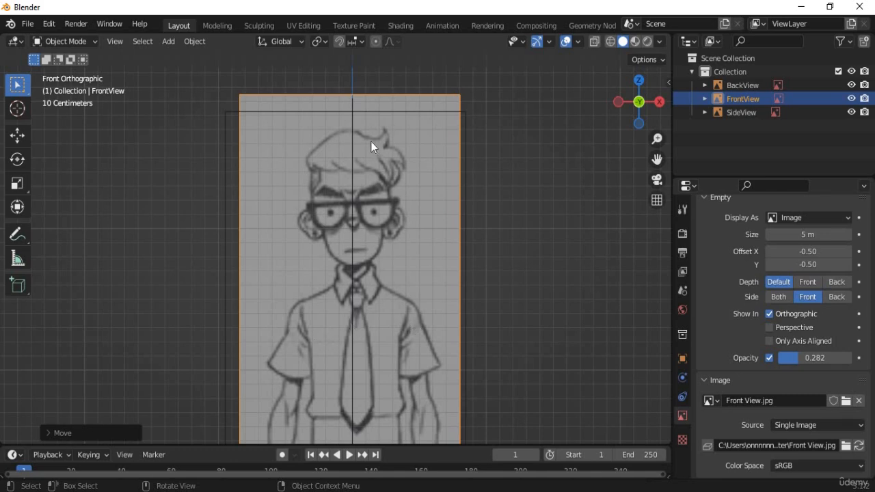
scroll(371, 141, up, 4)
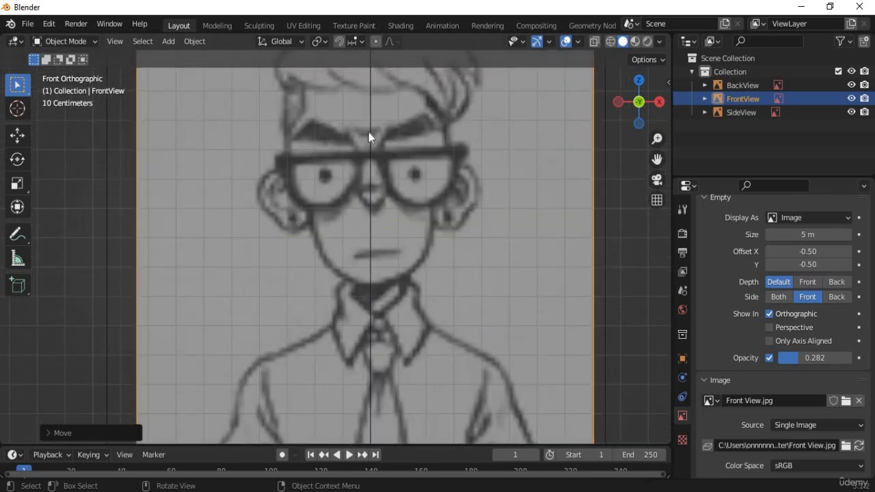
shift+middle_drag(430, 419, 378, 205)
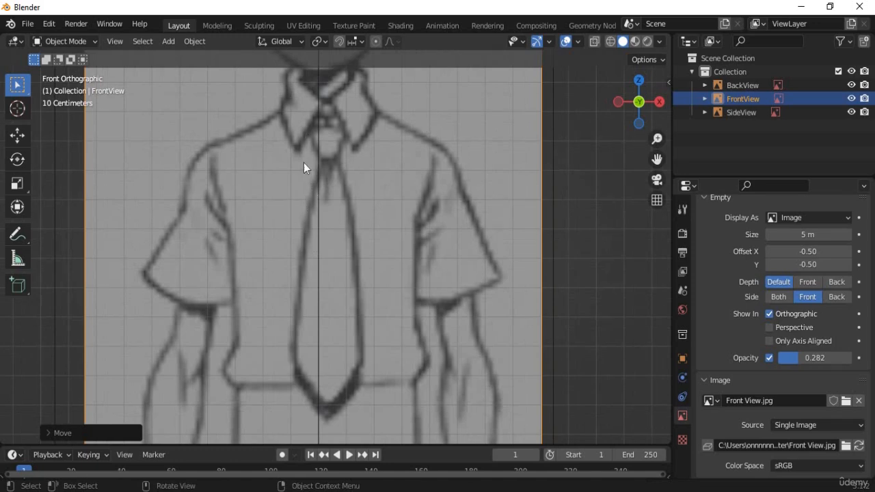
shift+middle_drag(341, 232, 342, 442)
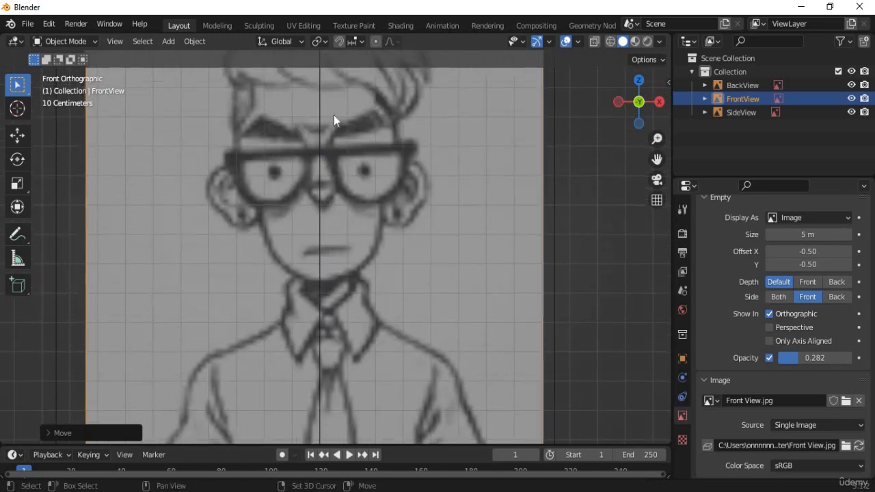
shift+middle_drag(331, 203, 333, 208)
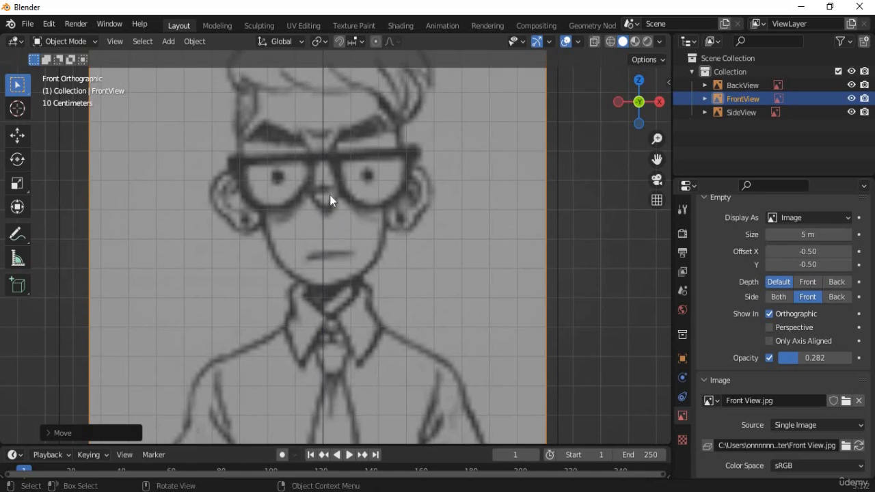
key(ctrl+KP_1)
key(KP_3)
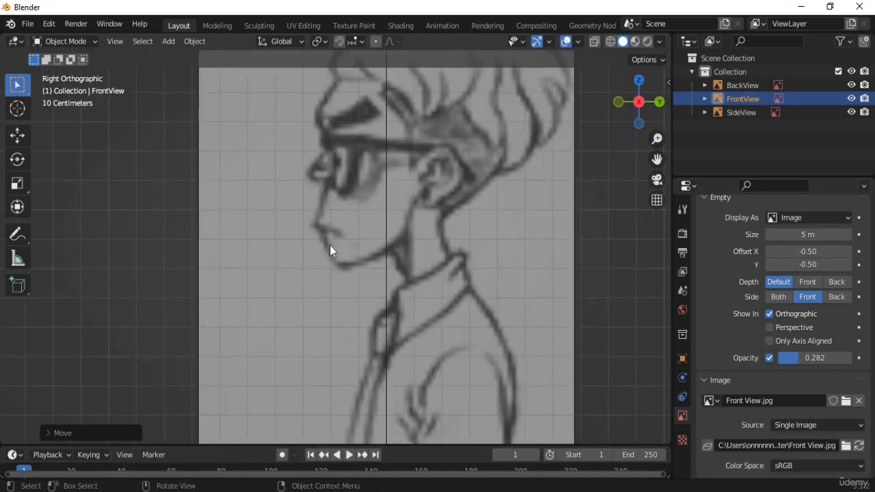
scroll(330, 248, down, 5)
Slide the SideView reference image along Y toward the vertical axis.
click(395, 253)
key(g)
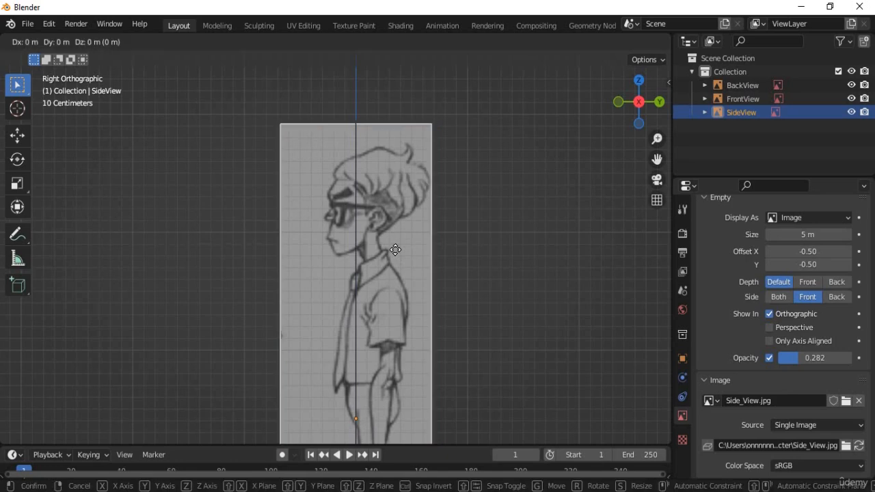
key(y)
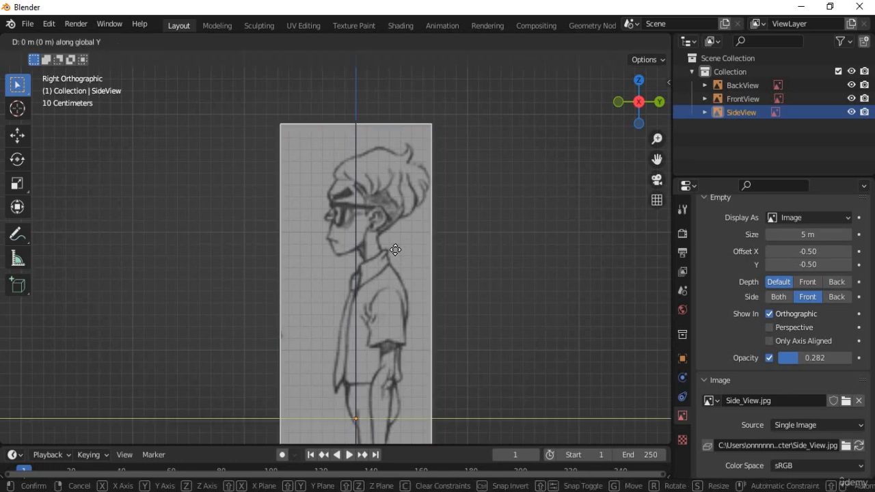
click(370, 249)
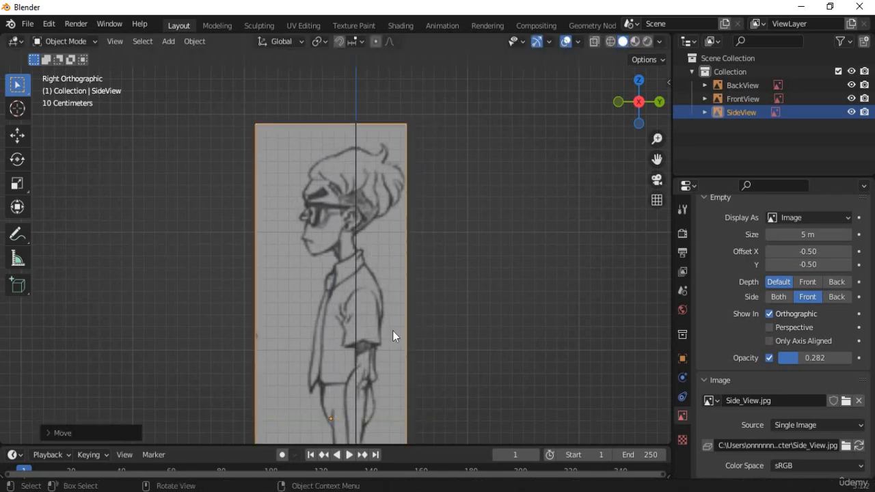
Fine-tune SideView along Y so the figure sits centred, about 0.063 m total shift.
shift+scroll(393, 330, down, 10)
shift+scroll(381, 207, down, 1)
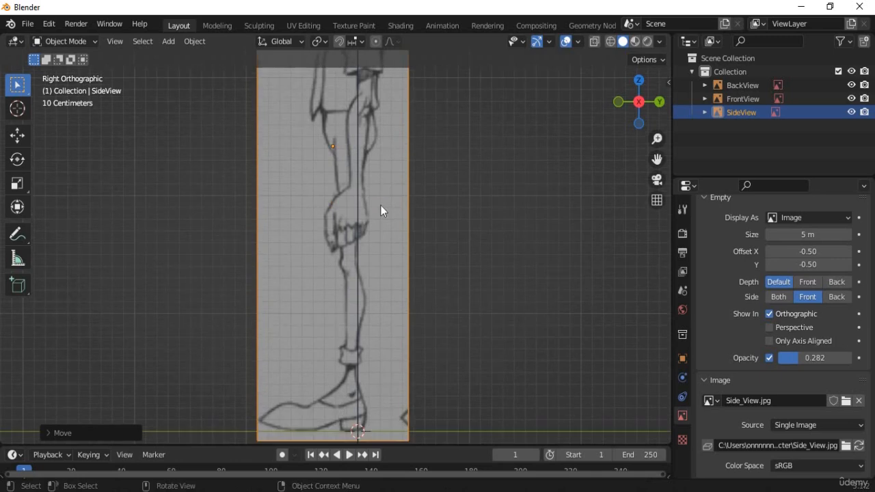
key(g)
key(y)
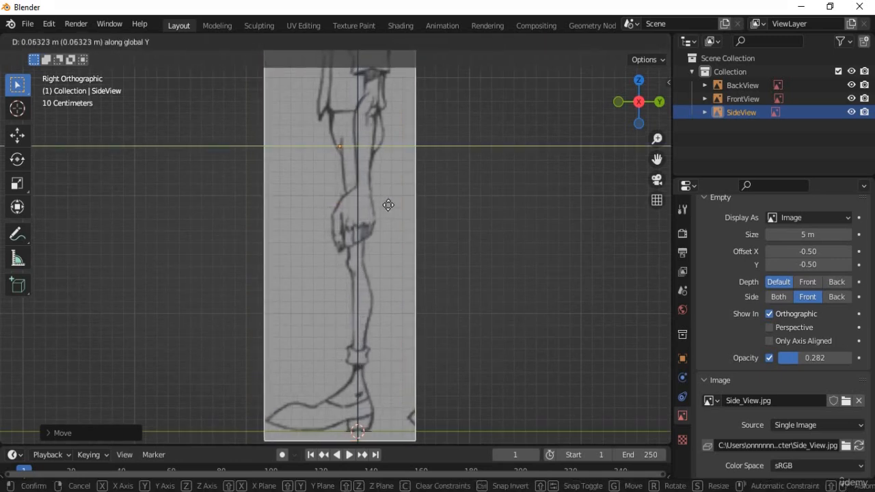
click(387, 206)
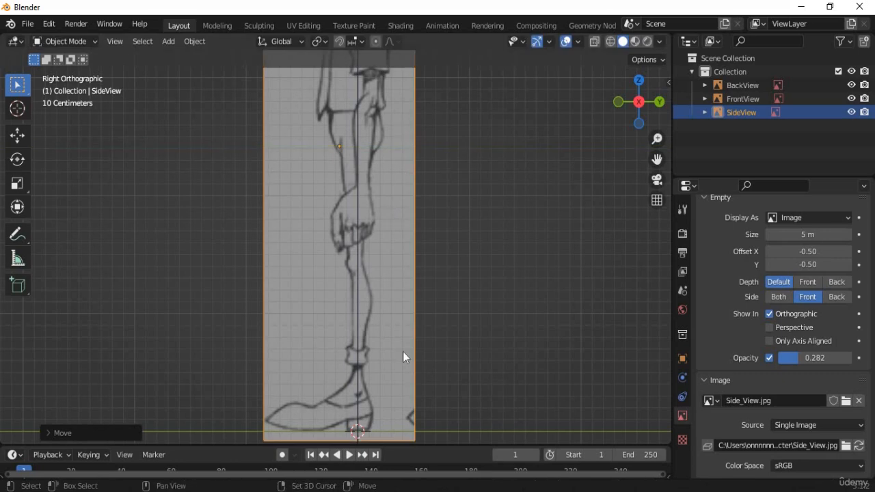
Pan along the side image to check the head and feet alignment.
shift+middle_drag(403, 352, 363, 353)
shift+middle_drag(371, 257, 376, 48)
scroll(383, 205, up, 2)
shift+middle_drag(376, 296, 380, 54)
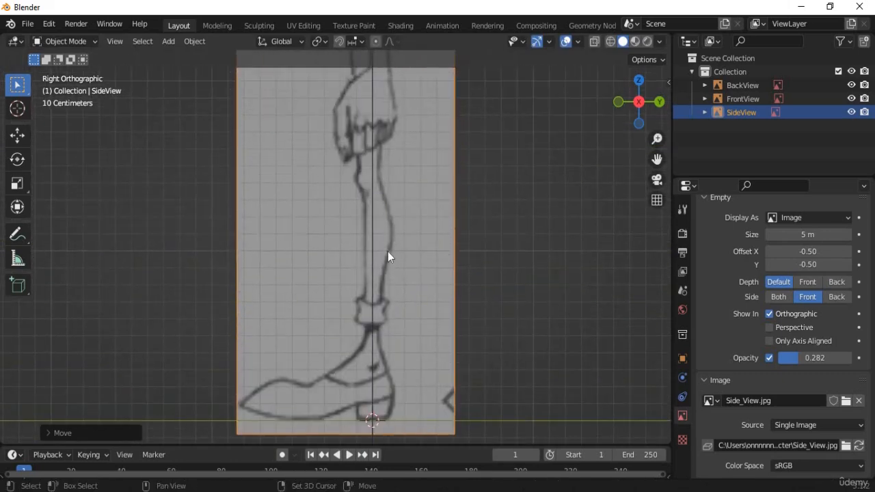
shift+middle_drag(390, 294, 377, 317)
shift+middle_drag(389, 240, 389, 206)
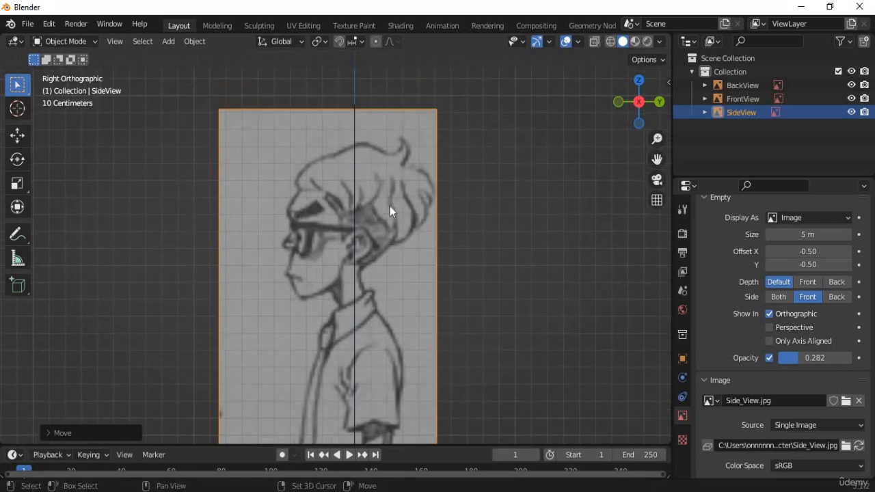